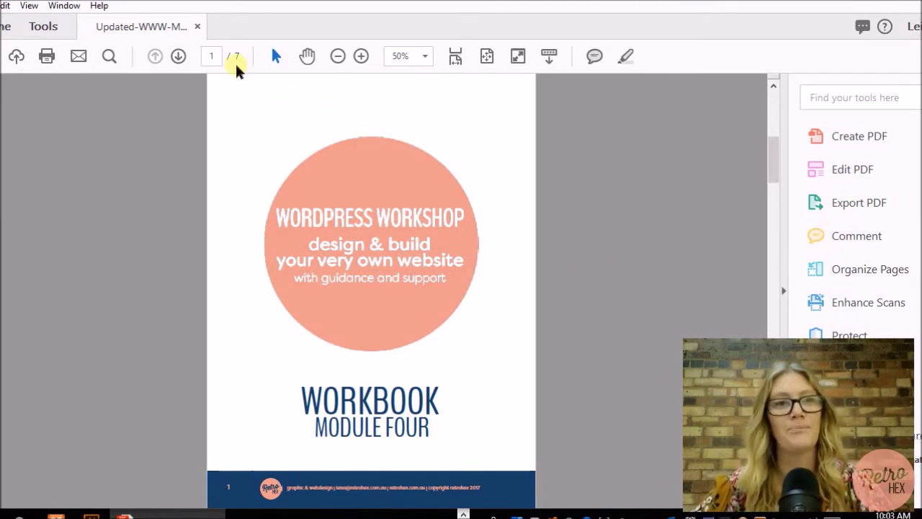
# Step: Show the contents page of the Module Four workbook and switch to the Chrome browser
pyautogui.click(178, 56)
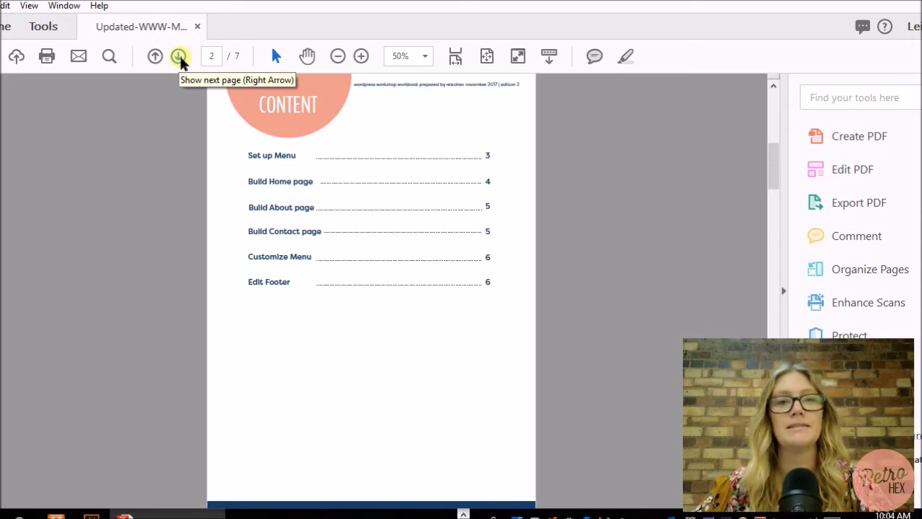
pyautogui.click(556, 10)
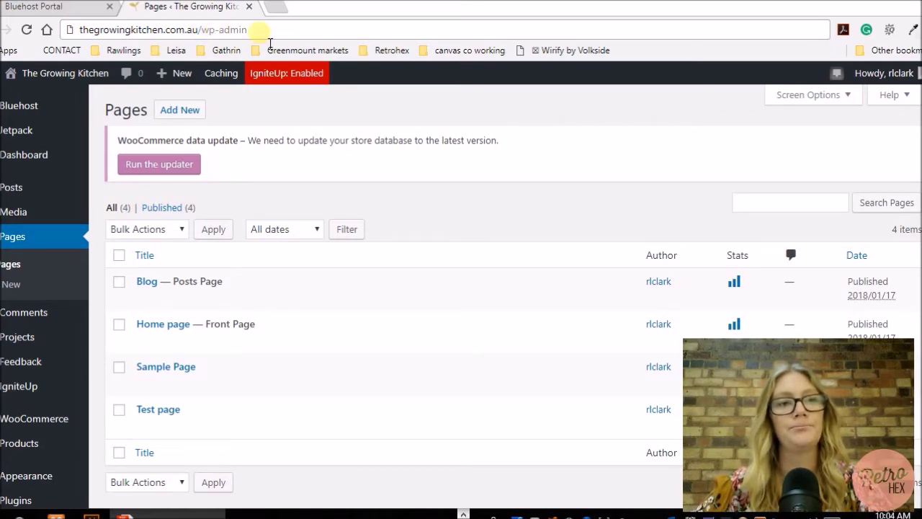
# Step: Check the Bluehost login option for The Growing Kitchen, load thegrowingkitchen.com.au/wp-admin, and close the Bluehost Portal tab
pyautogui.click(51, 10)
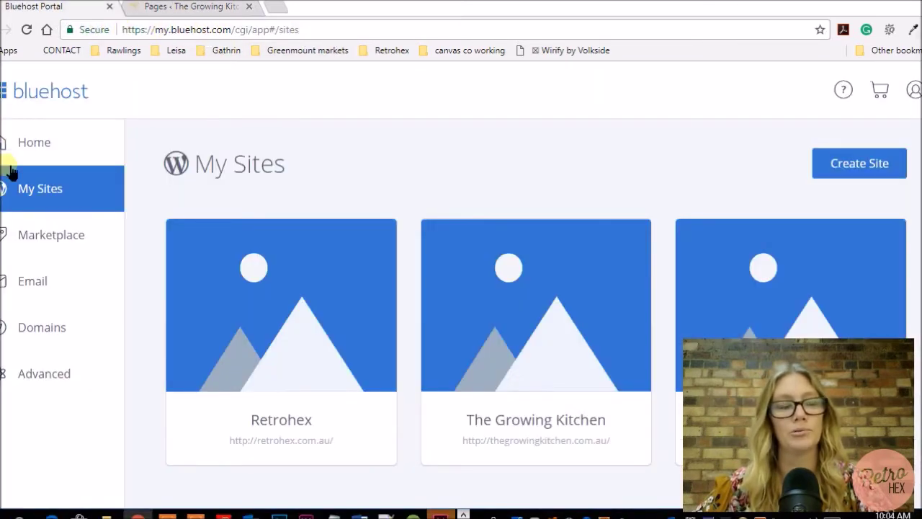
pyautogui.moveTo(480, 317)
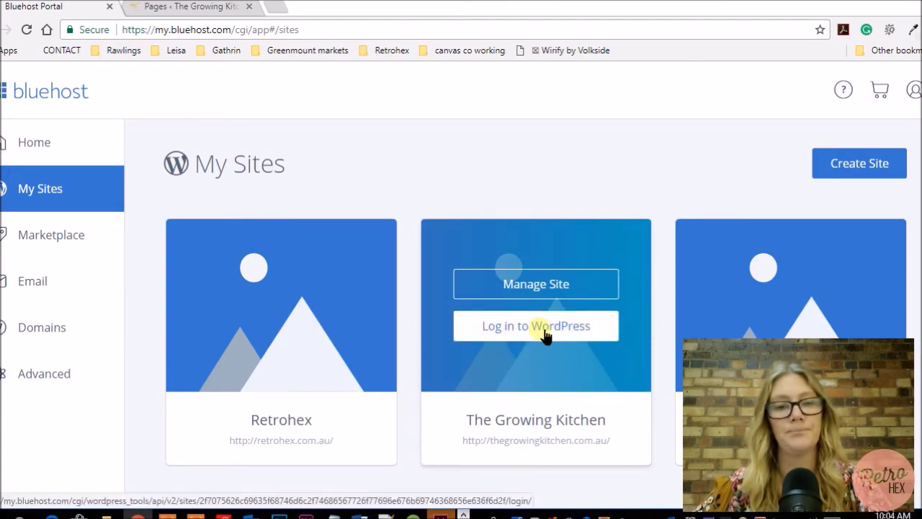
pyautogui.click(173, 9)
pyautogui.click(288, 30)
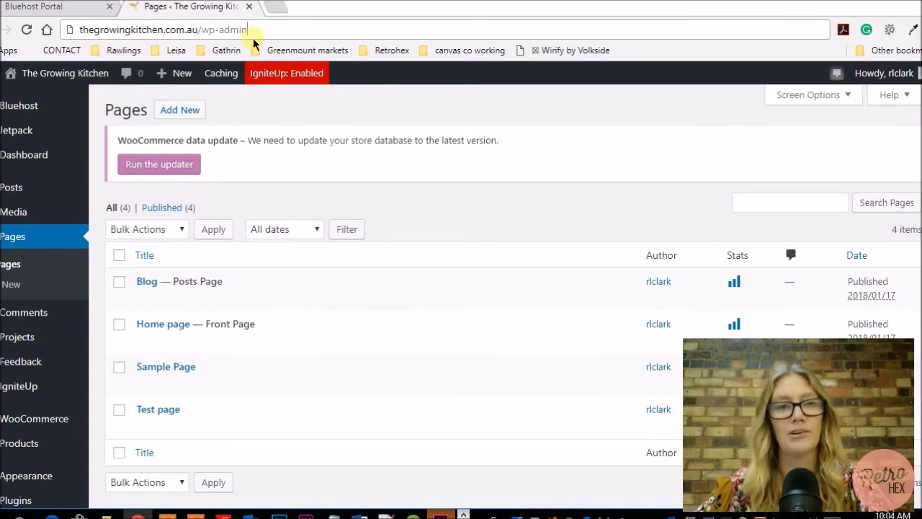
pyautogui.press('Return')
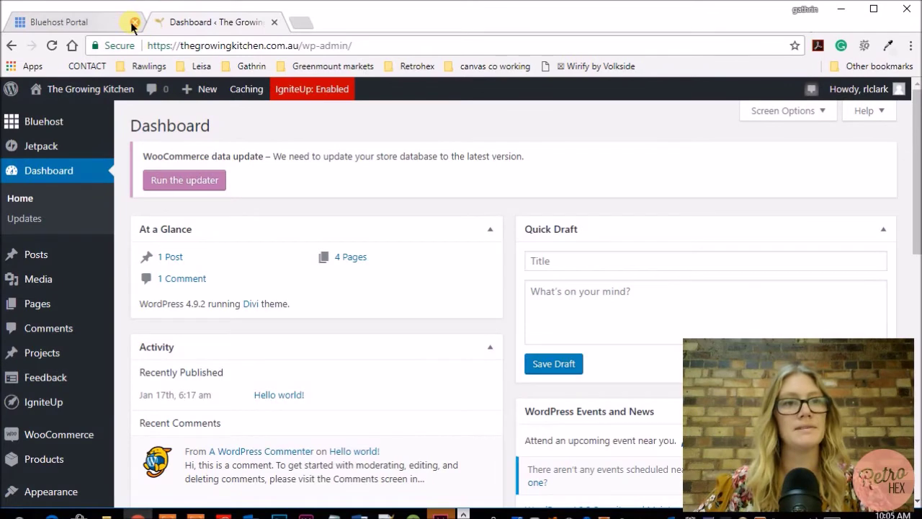
pyautogui.click(134, 24)
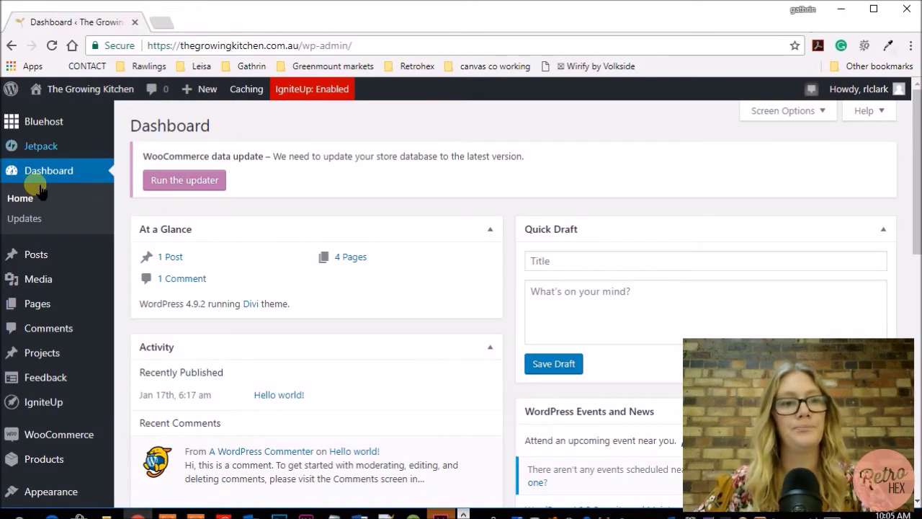
# Step: Examine the entries of the WordPress admin menu, including the Bluehost and Jetpack submenus
pyautogui.click(54, 124)
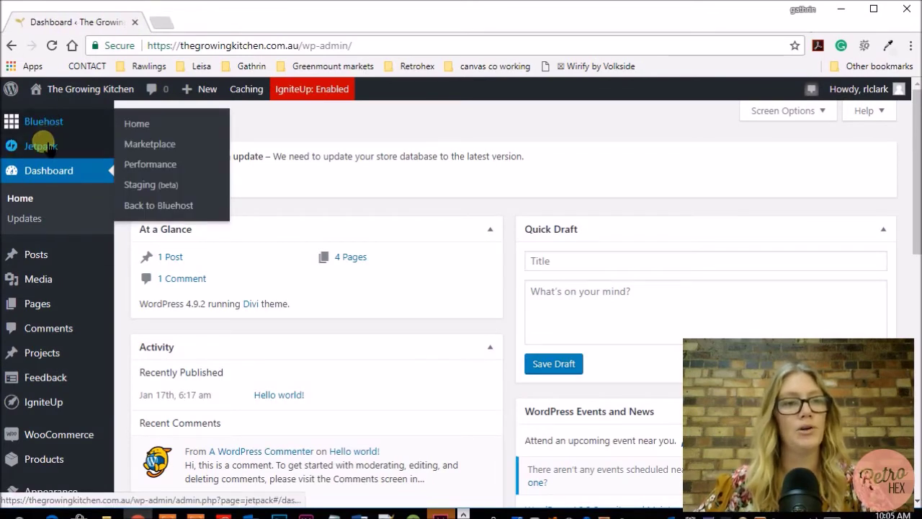
pyautogui.moveTo(57, 382)
pyautogui.scroll(-5, 58, 382)
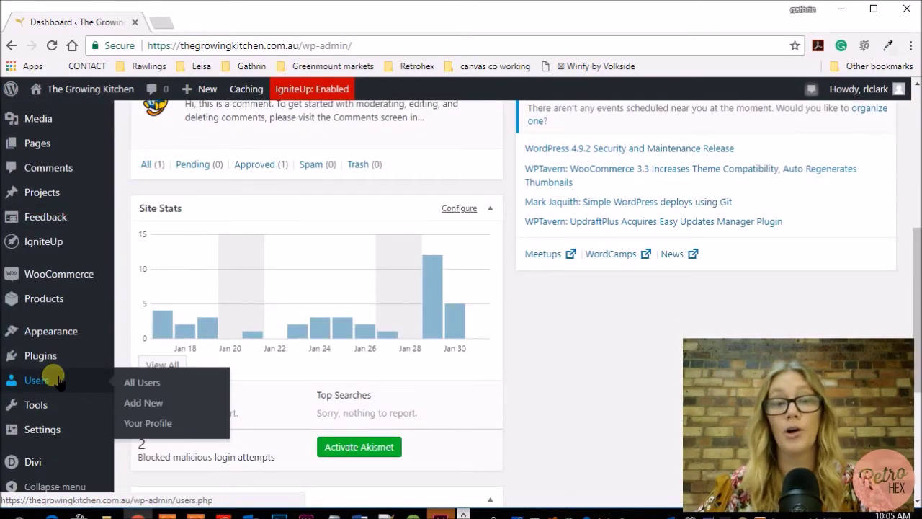
pyautogui.scroll(5, 58, 382)
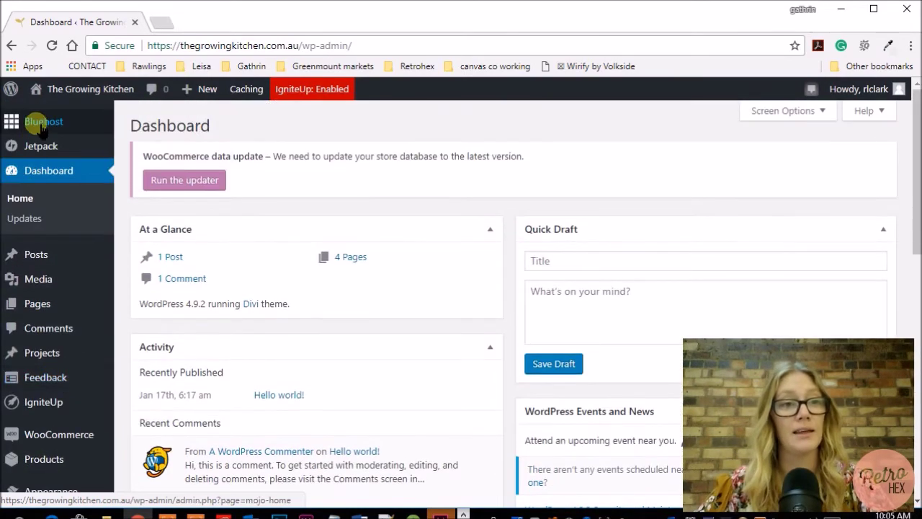
pyautogui.moveTo(44, 123)
pyautogui.scroll(-1, 43, 124)
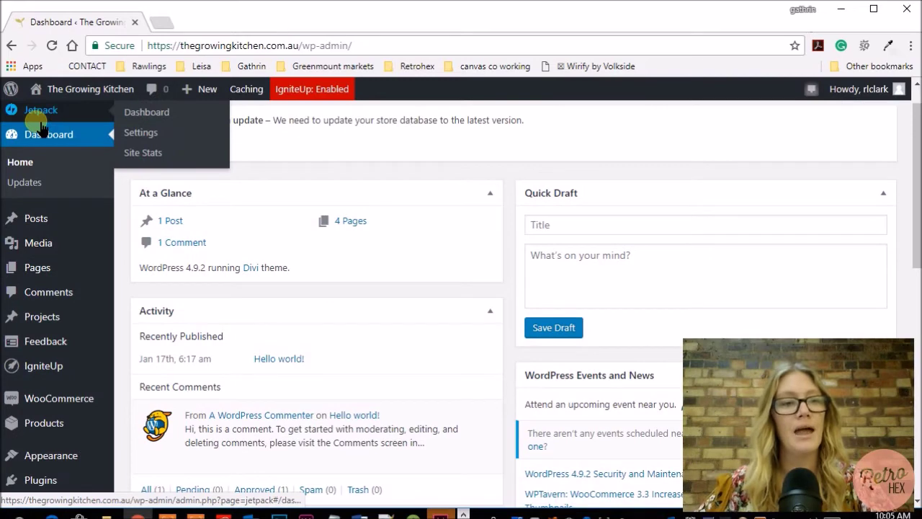
pyautogui.scroll(1, 41, 125)
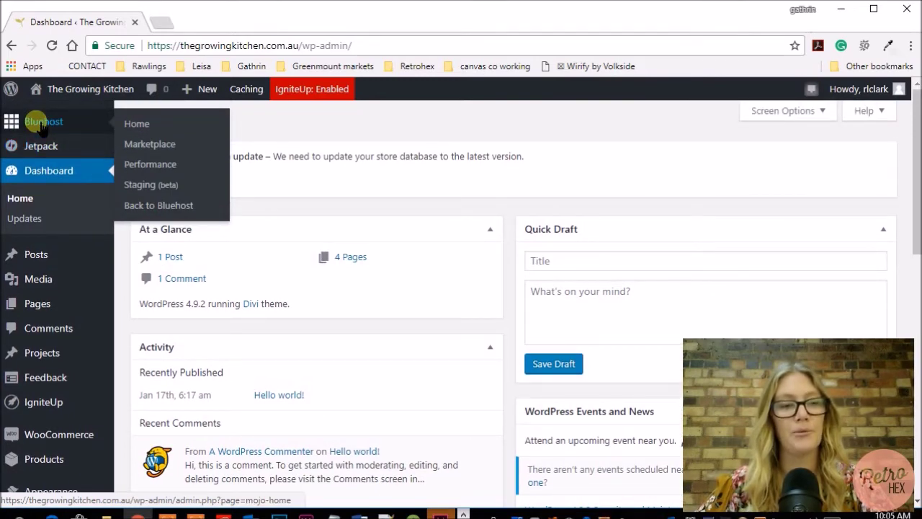
pyautogui.scroll(-1, 43, 124)
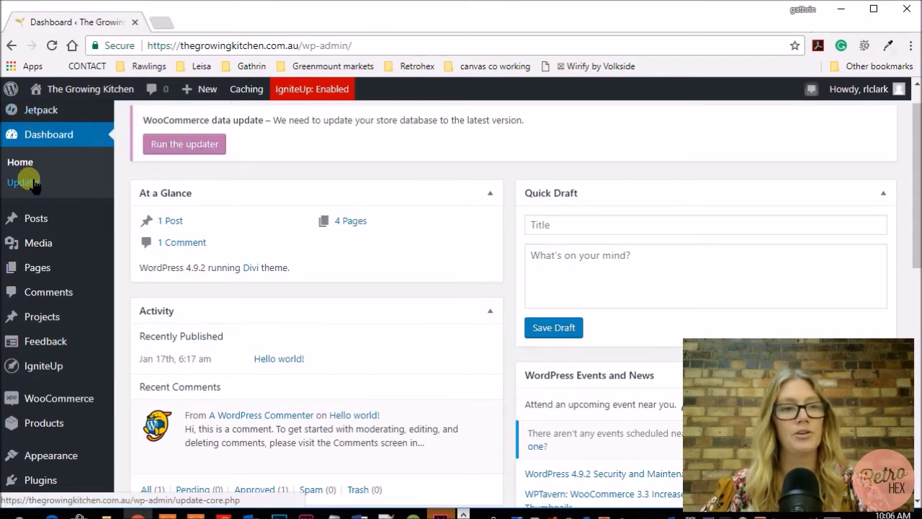
pyautogui.scroll(1, 28, 180)
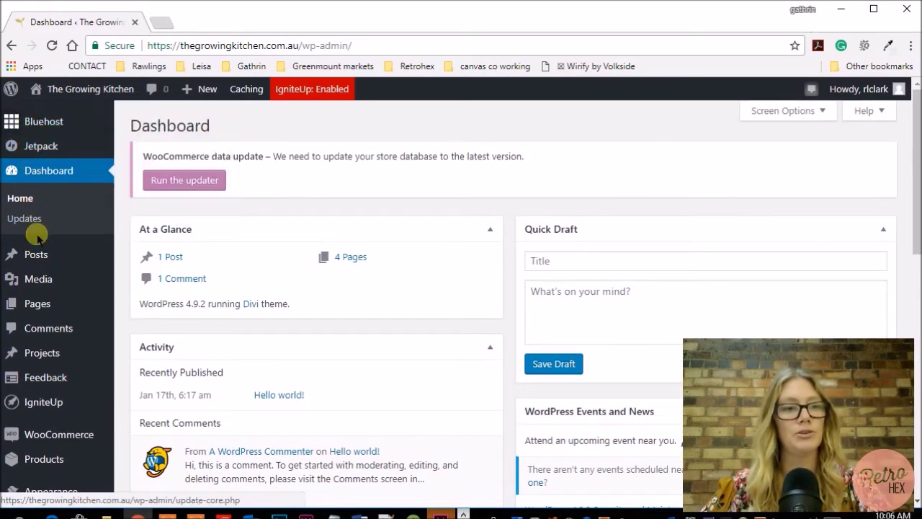
# Step: Open the list of all pages and review which pages the site already has
pyautogui.moveTo(33, 301)
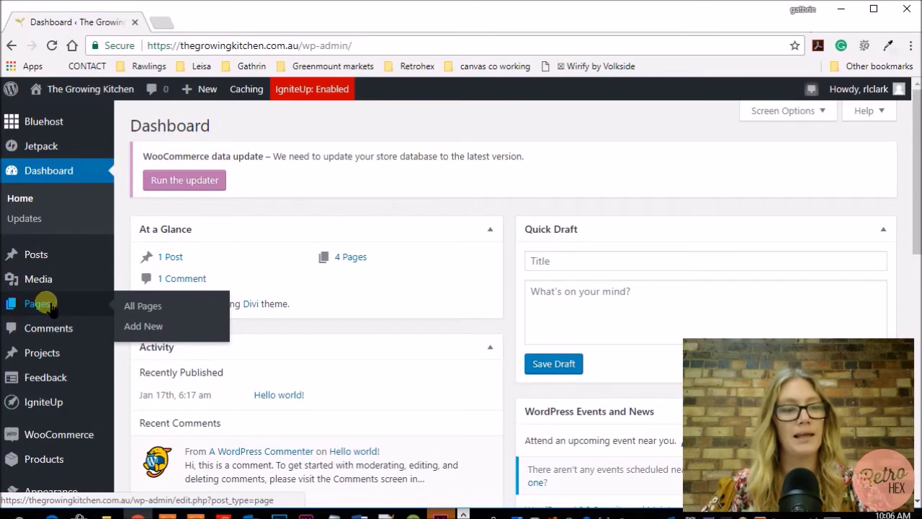
pyautogui.scroll(-1, 320, 199)
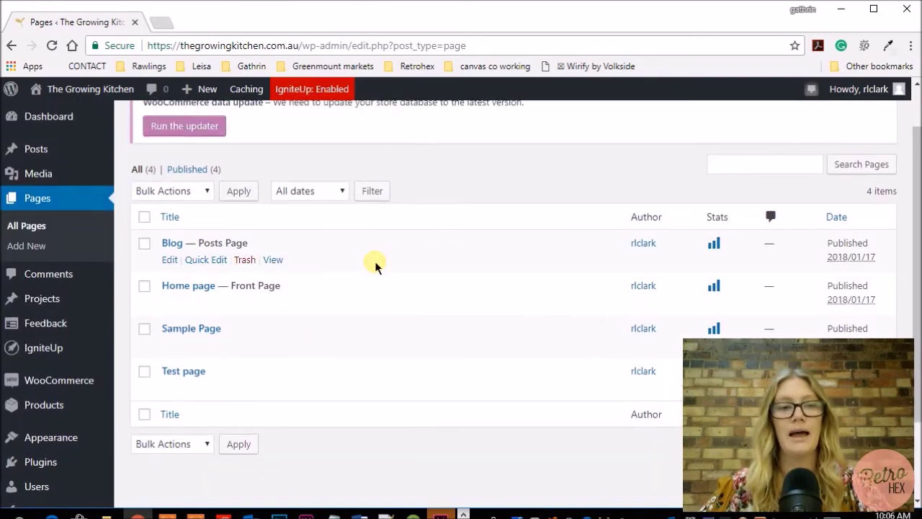
pyautogui.scroll(1, 374, 264)
pyautogui.scroll(1, 377, 263)
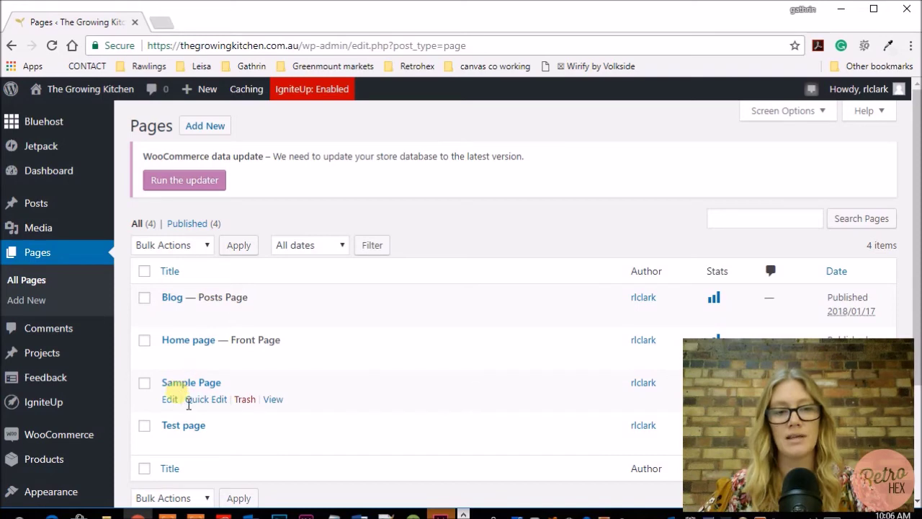
pyautogui.scroll(-1, 293, 336)
pyautogui.scroll(-1, 293, 335)
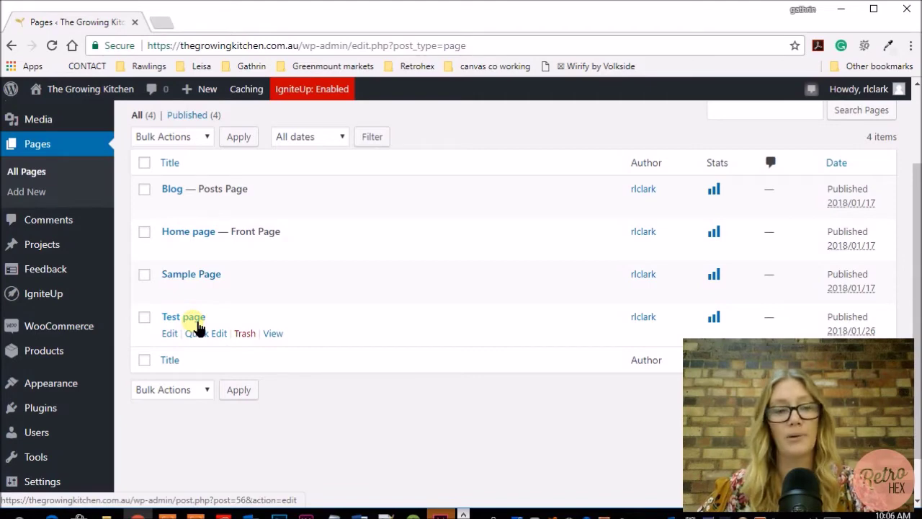
pyautogui.scroll(1, 198, 327)
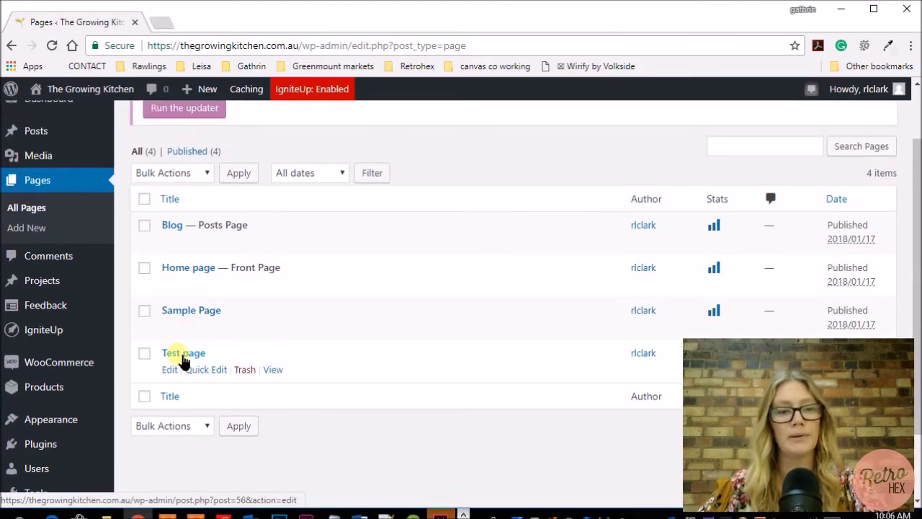
pyautogui.scroll(1, 183, 360)
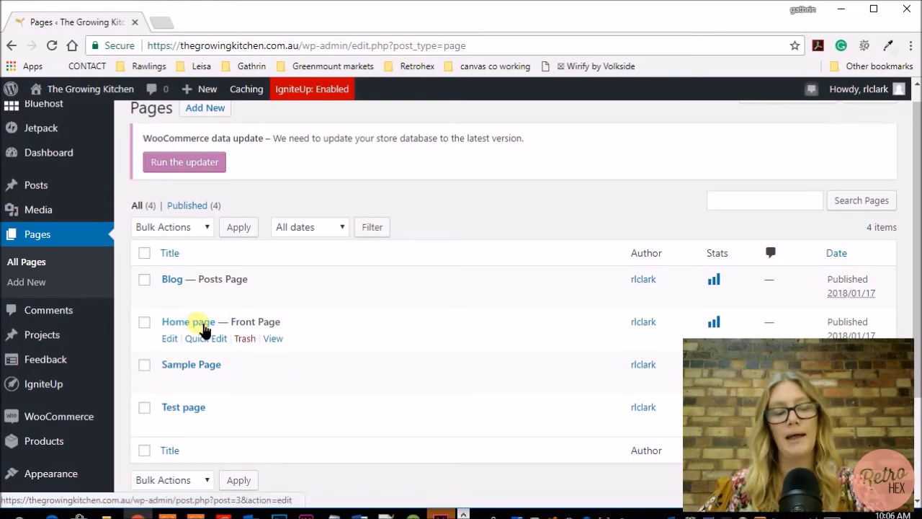
pyautogui.scroll(-1, 206, 327)
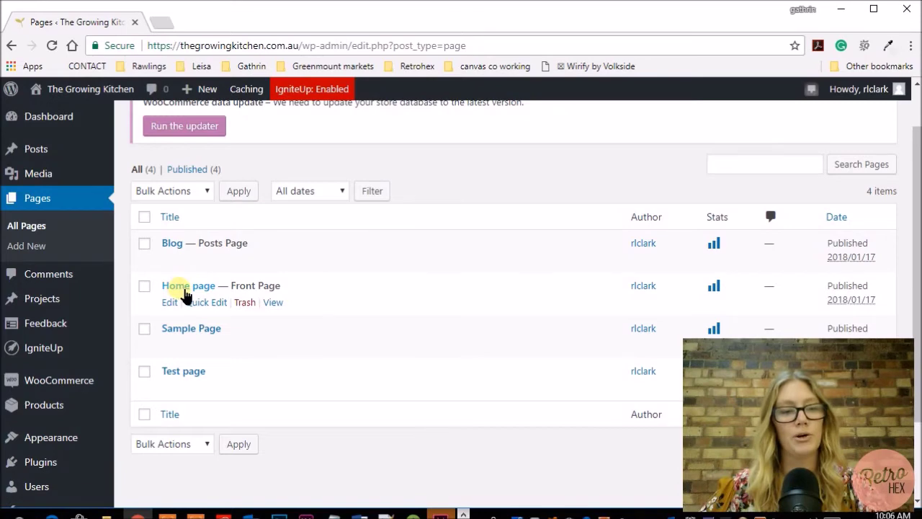
pyautogui.scroll(1, 181, 294)
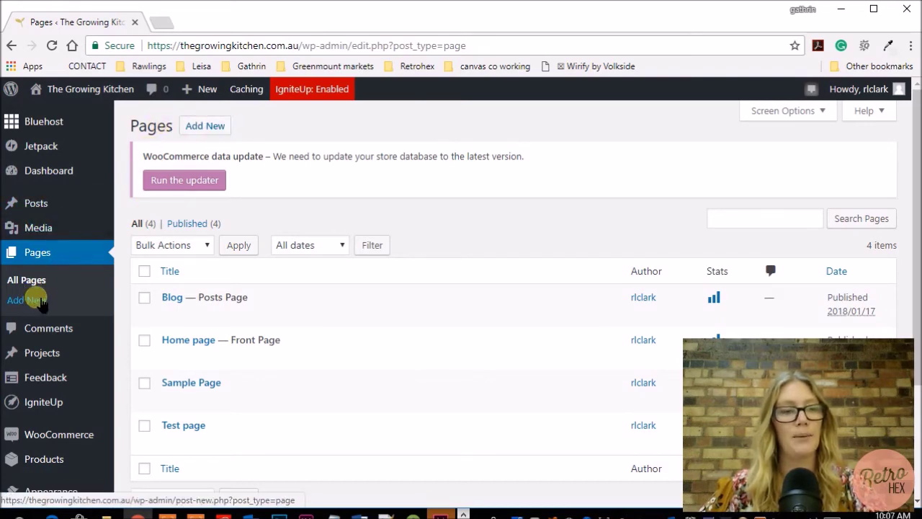
# Step: Add a new page titled "About" with no content and publish it
pyautogui.click(213, 131)
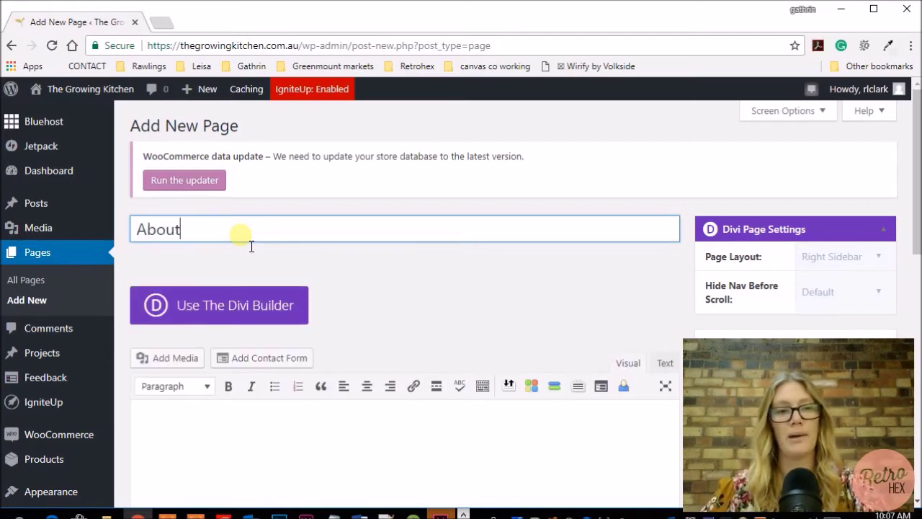
pyautogui.scroll(-2, 400, 251)
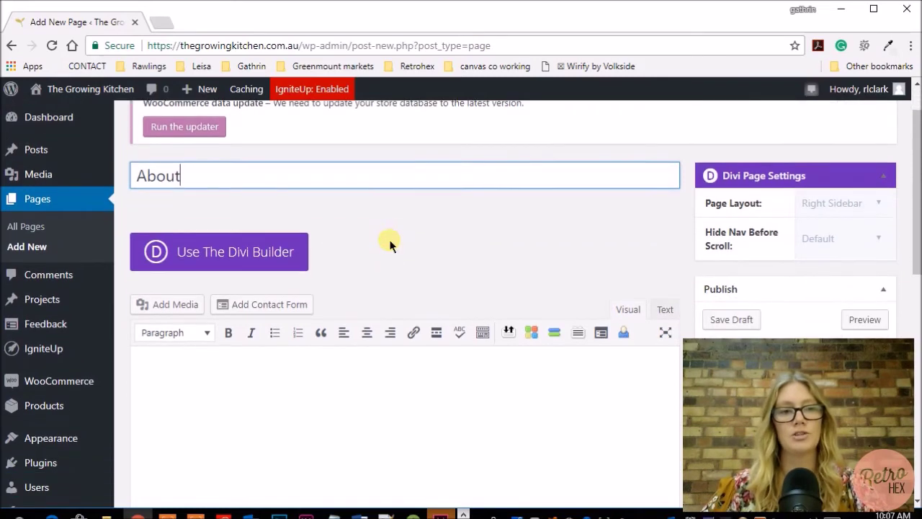
pyautogui.scroll(-3, 401, 251)
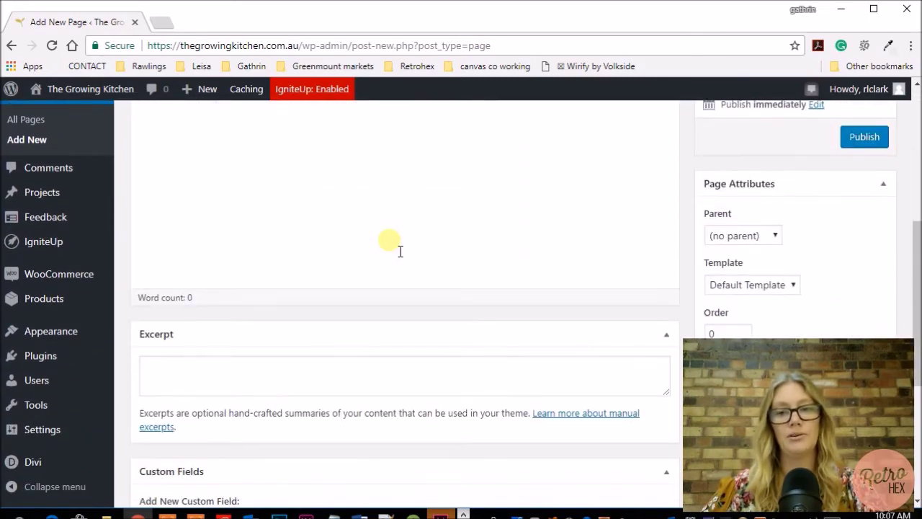
pyautogui.scroll(4, 400, 250)
pyautogui.scroll(-2, 312, 238)
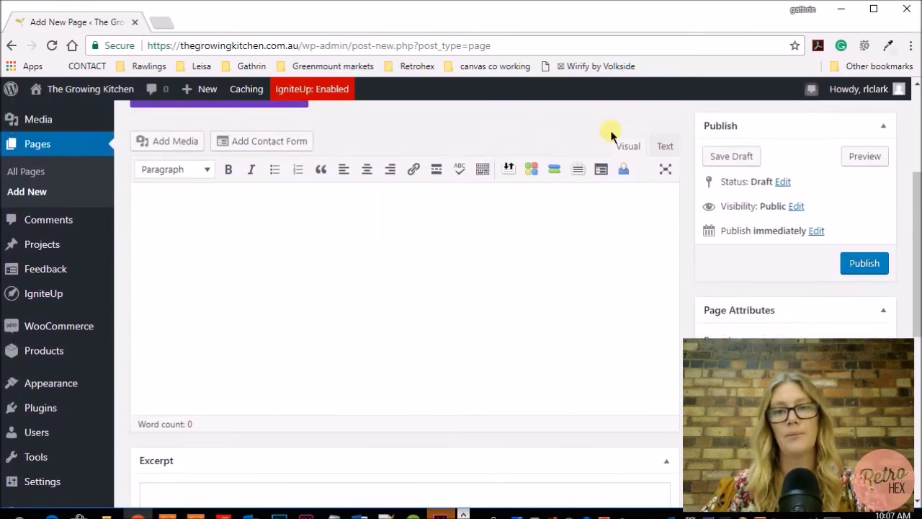
pyautogui.click(861, 268)
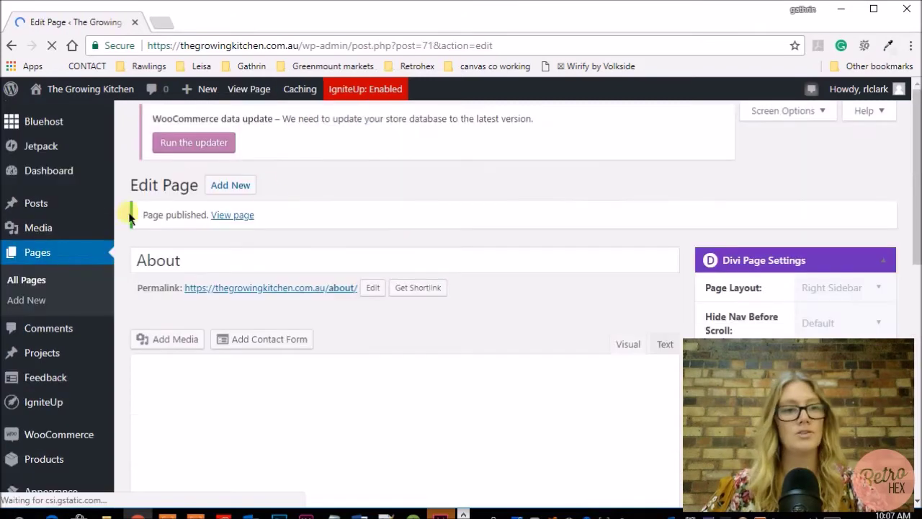
# Step: Return to the list of all pages, add a new empty page titled "Contact" and publish it
pyautogui.click(36, 256)
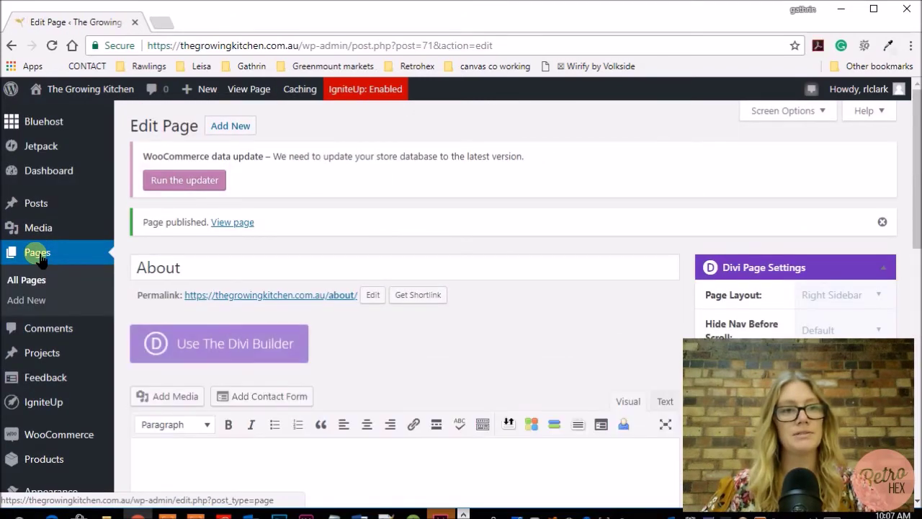
pyautogui.scroll(-1, 415, 286)
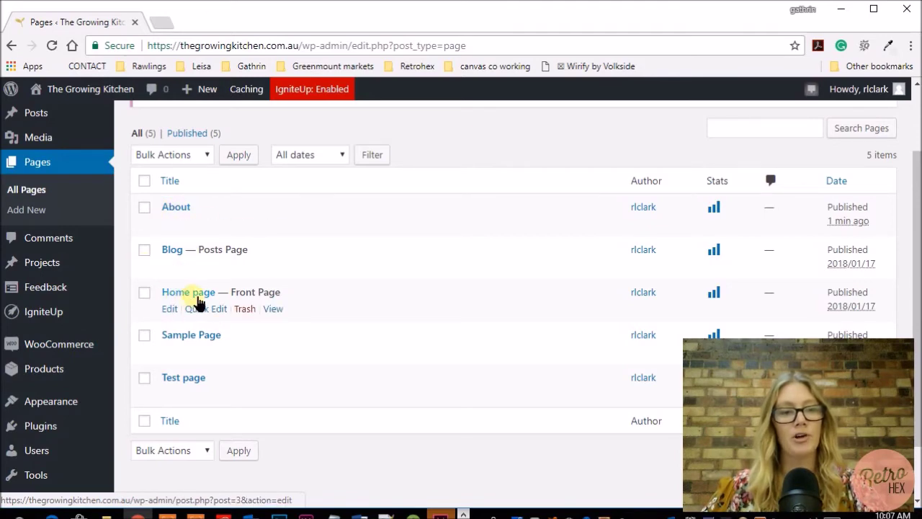
pyautogui.scroll(2, 189, 299)
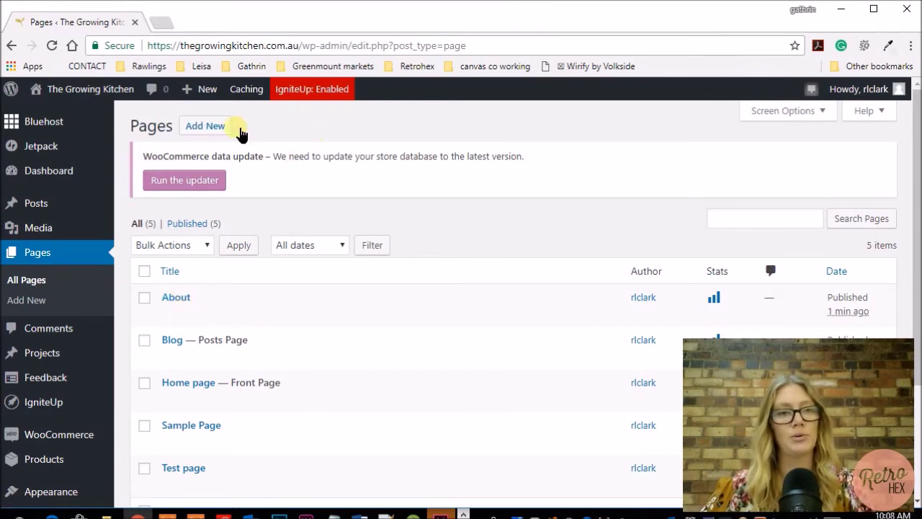
pyautogui.click(213, 126)
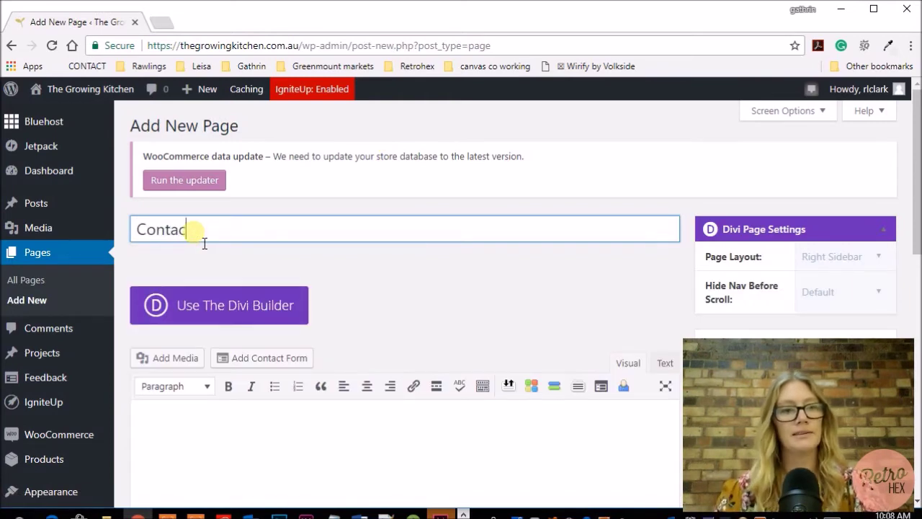
pyautogui.scroll(-3, 354, 262)
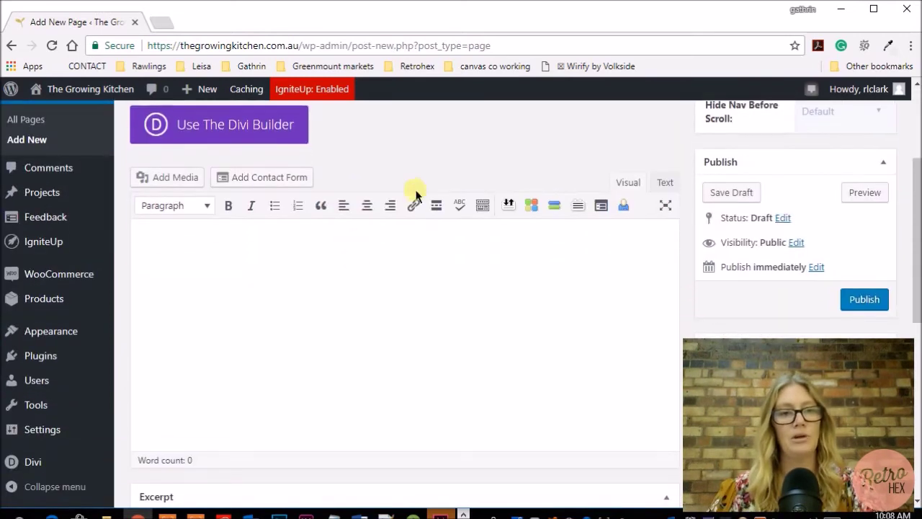
pyautogui.scroll(-2, 585, 216)
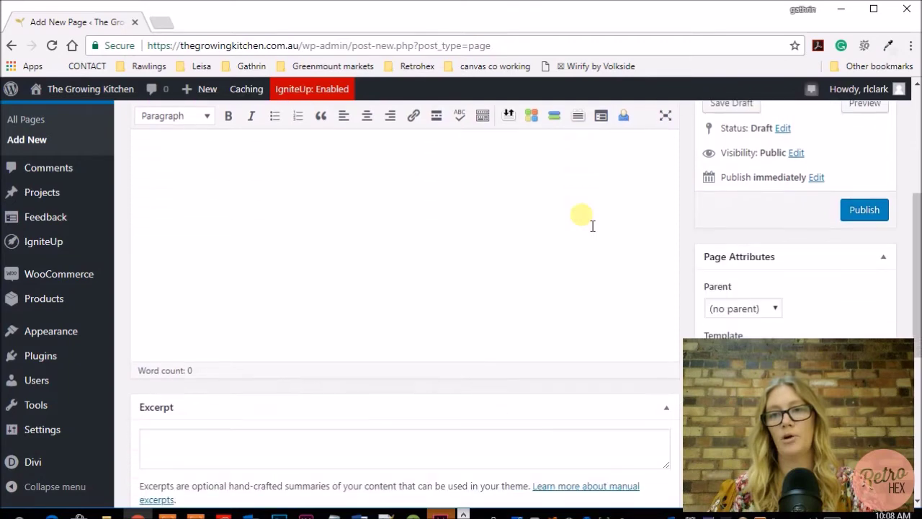
pyautogui.click(864, 213)
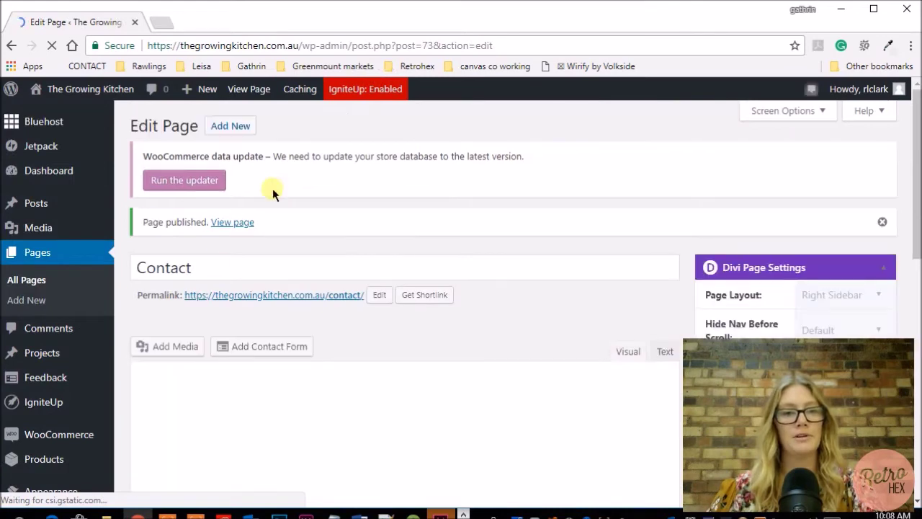
pyautogui.scroll(-2, 330, 202)
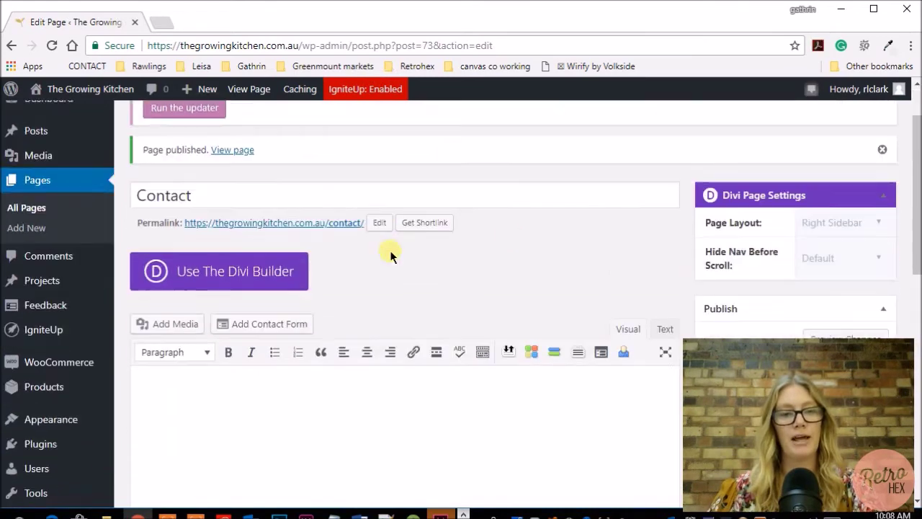
# Step: Return from the Contact page editor to the list of all pages and review the site's pages
pyautogui.scroll(-4, 382, 405)
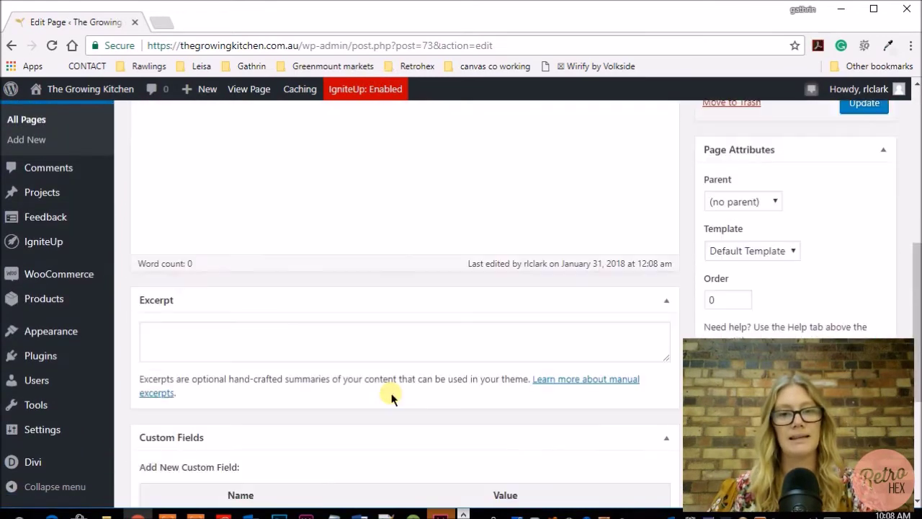
pyautogui.scroll(6, 391, 395)
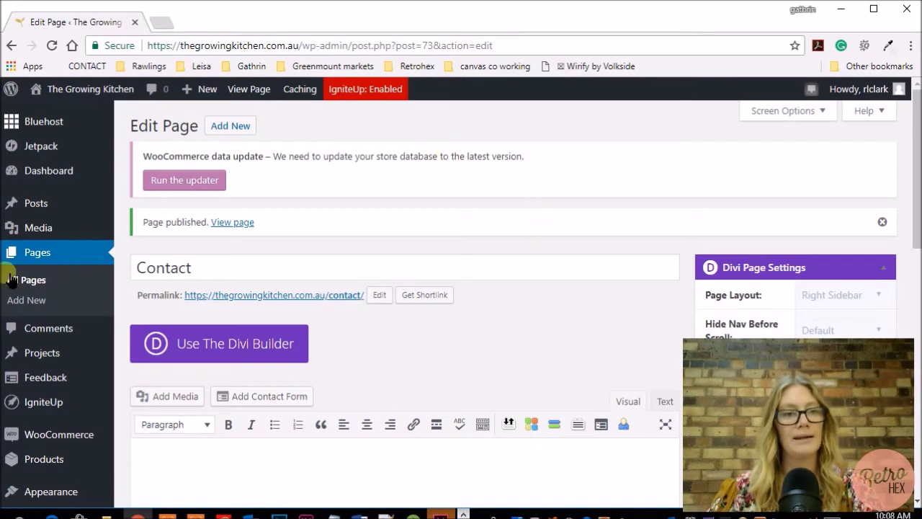
pyautogui.click(36, 255)
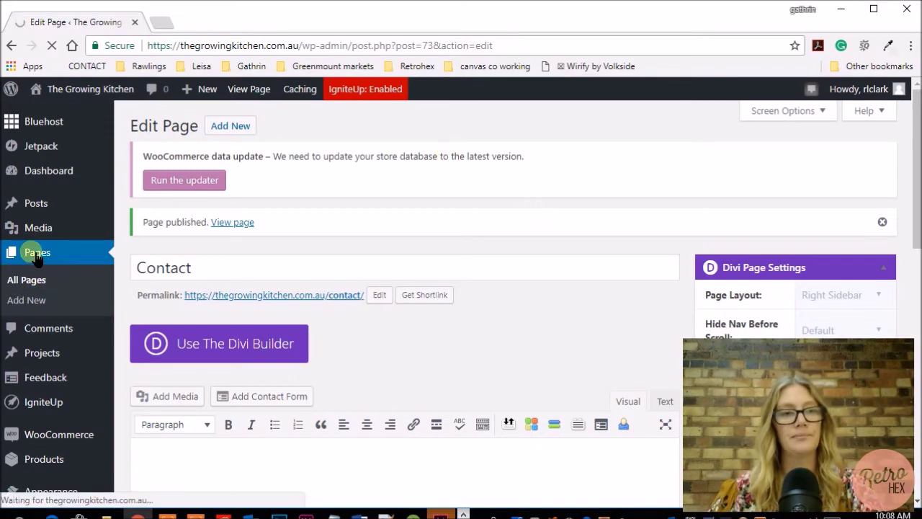
pyautogui.scroll(-1, 266, 128)
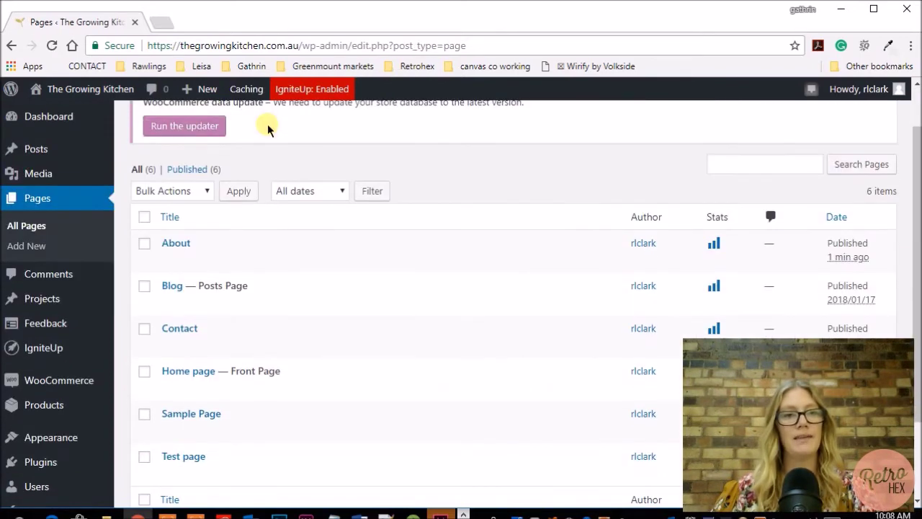
pyautogui.scroll(-2, 297, 371)
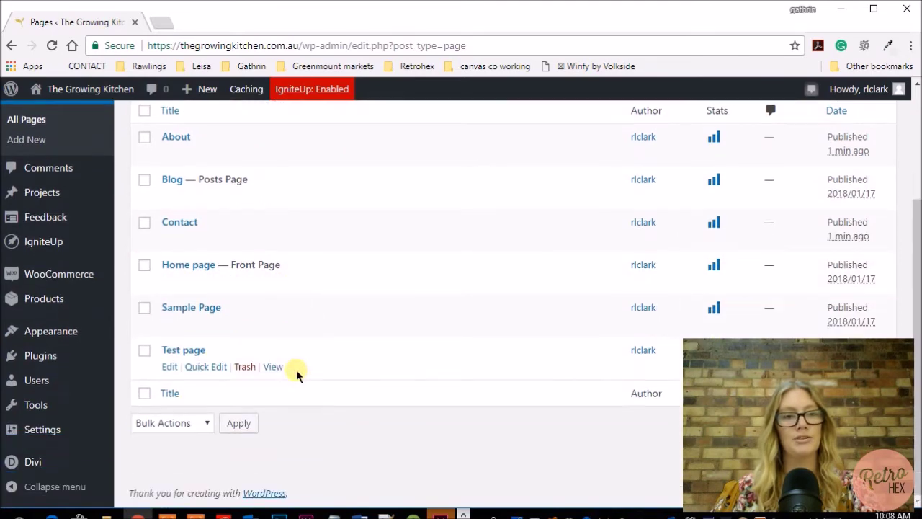
pyautogui.scroll(1, 297, 370)
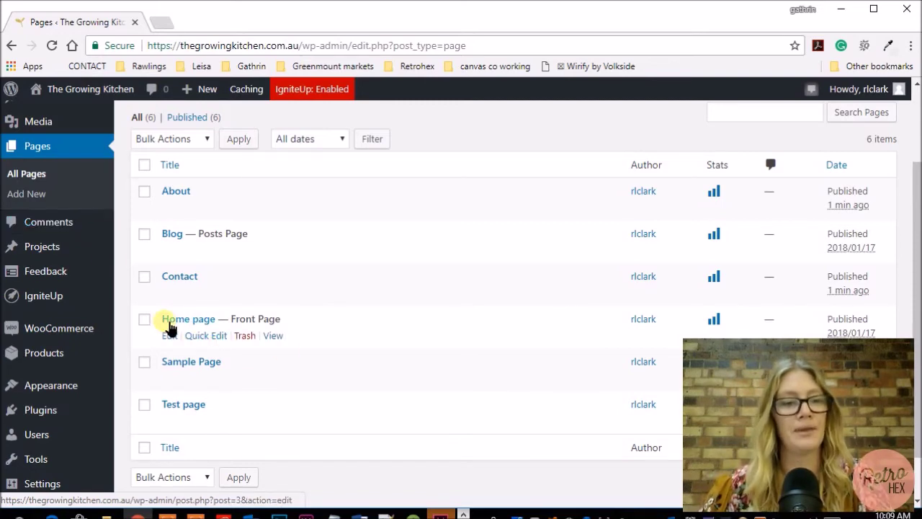
pyautogui.scroll(-1, 82, 329)
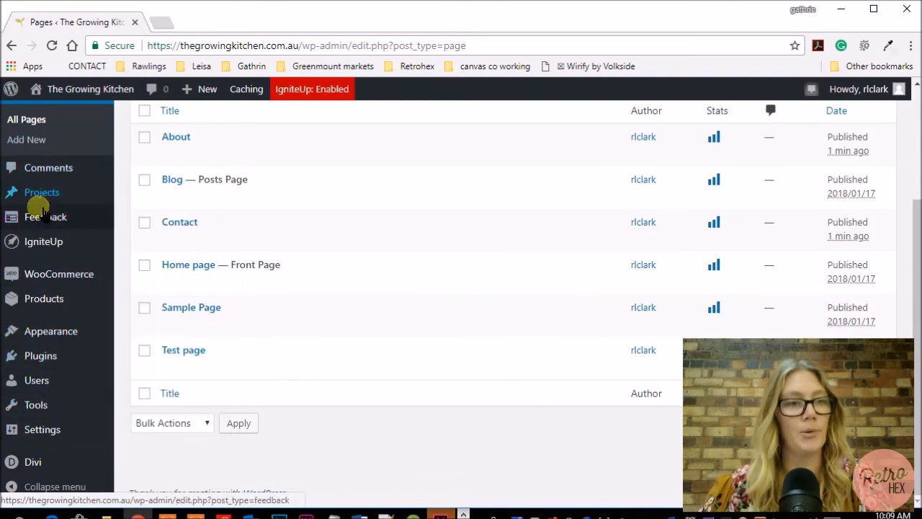
# Step: Open the site's Reading settings and choose "Home page" as the static homepage
pyautogui.moveTo(41, 428)
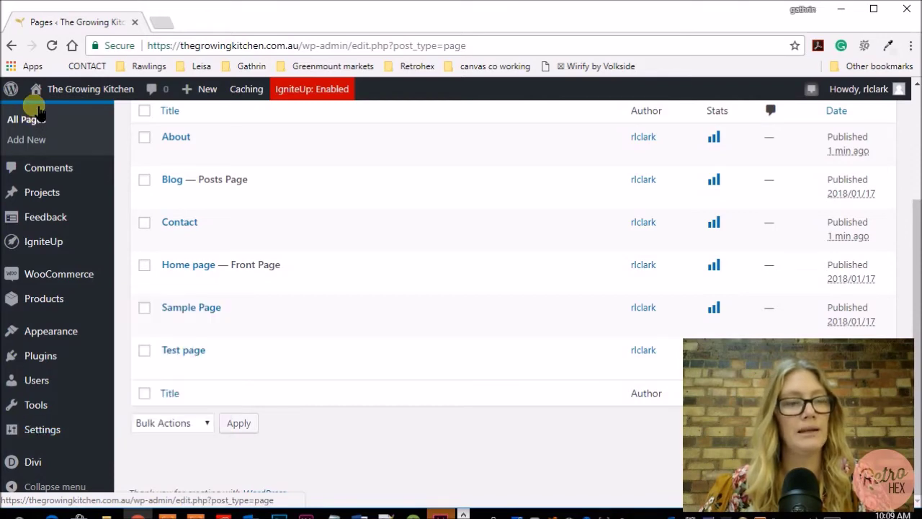
pyautogui.moveTo(45, 455)
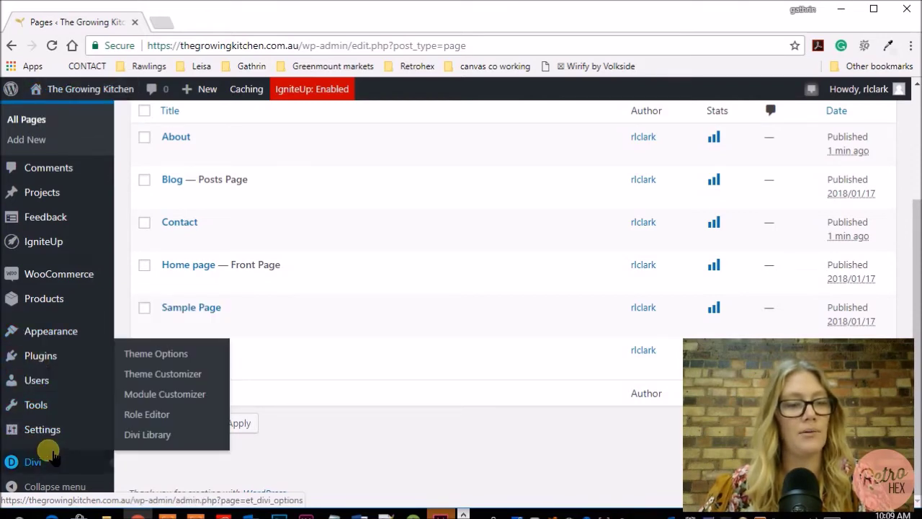
pyautogui.scroll(3, 43, 447)
pyautogui.scroll(-3, 43, 403)
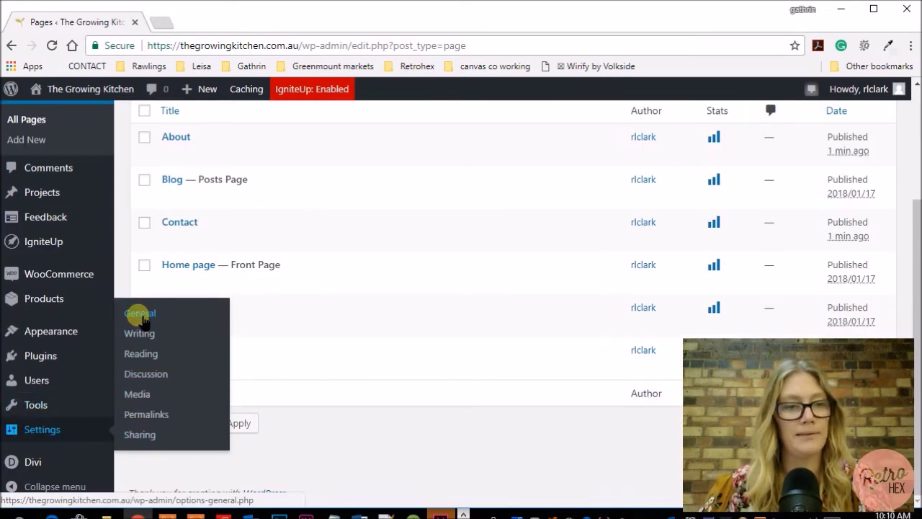
pyautogui.click(141, 354)
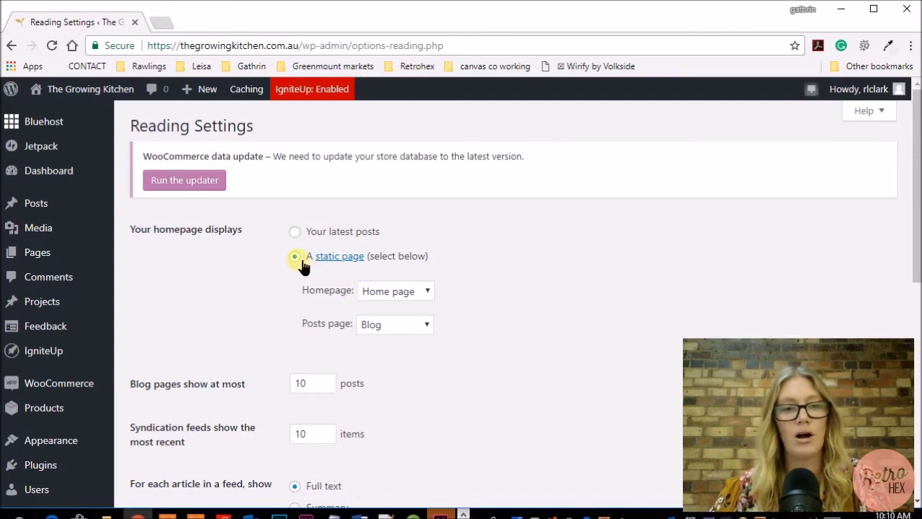
pyautogui.click(424, 292)
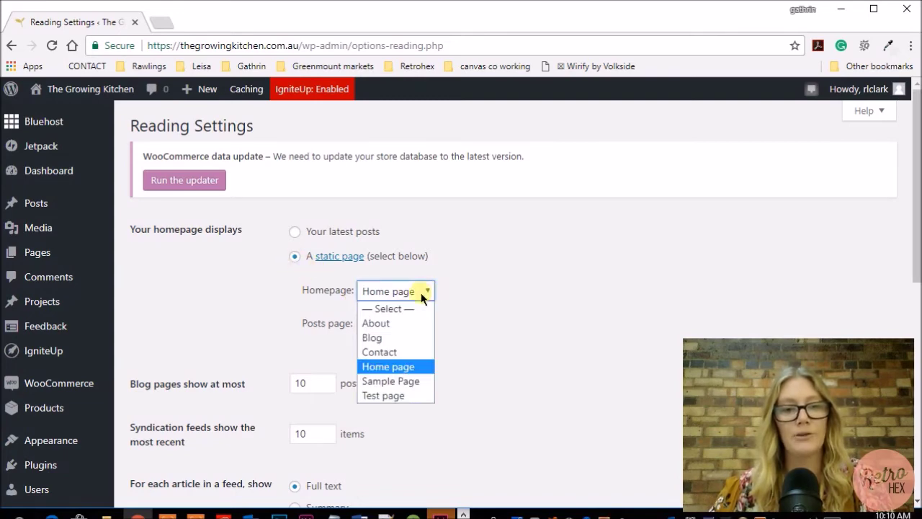
pyautogui.click(387, 368)
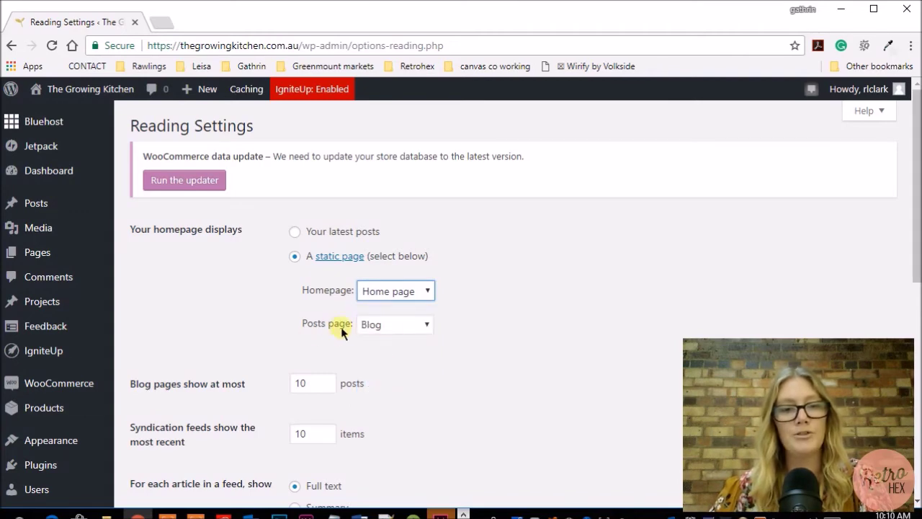
# Step: Reset the posts page to "— Select —" so no page is assigned, and save the reading settings
pyautogui.click(424, 328)
pyautogui.click(402, 343)
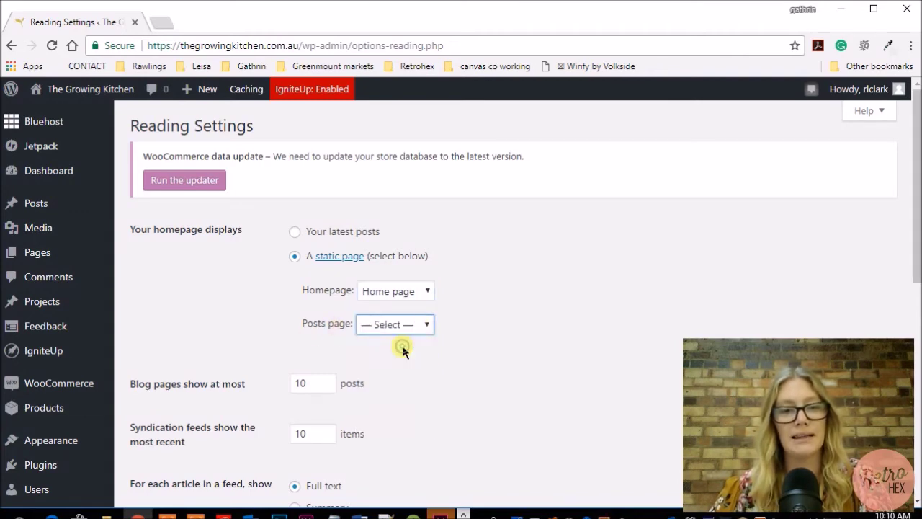
pyautogui.click(425, 325)
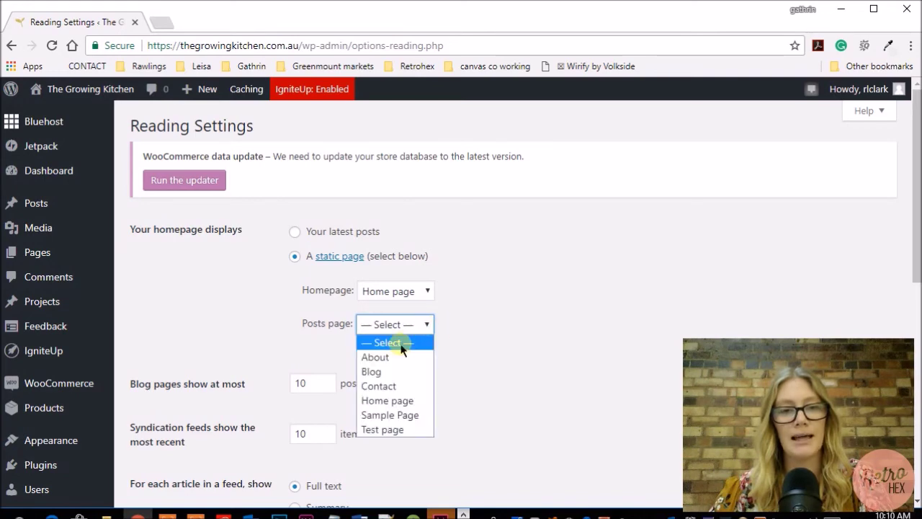
pyautogui.scroll(-5, 517, 299)
pyautogui.scroll(-1, 517, 299)
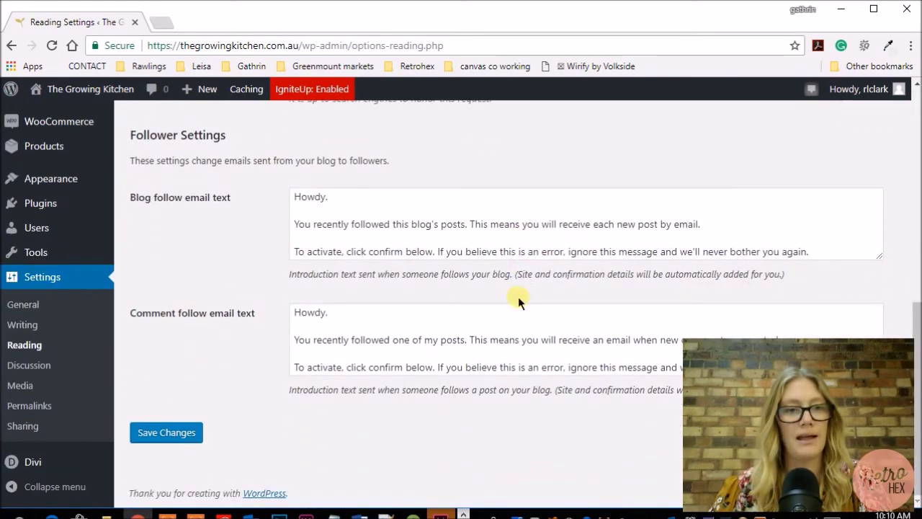
pyautogui.scroll(3, 518, 297)
pyautogui.scroll(-3, 518, 296)
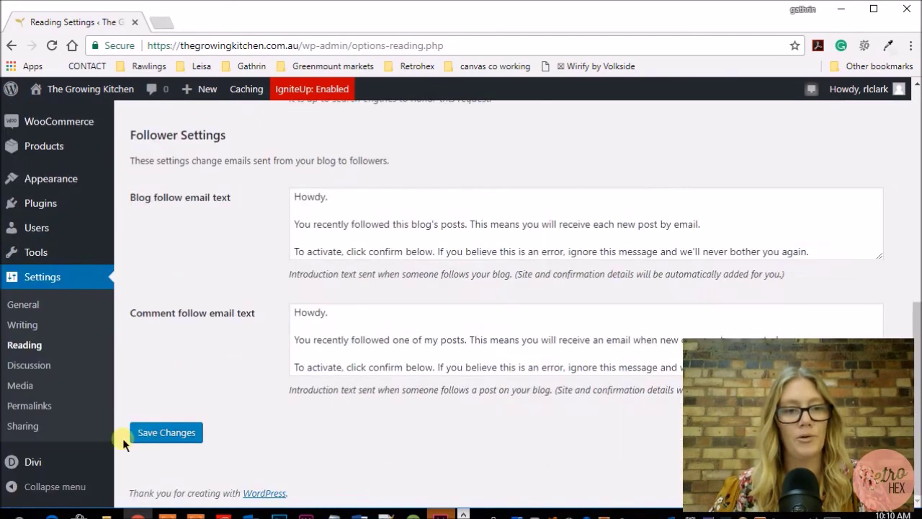
pyautogui.click(193, 434)
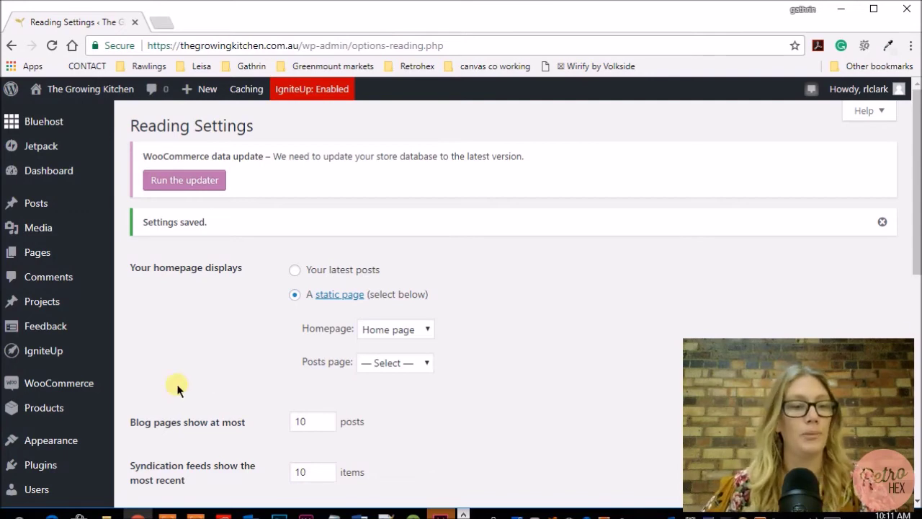
# Step: Open the Menus screen in the site's Appearance section
pyautogui.moveTo(48, 130)
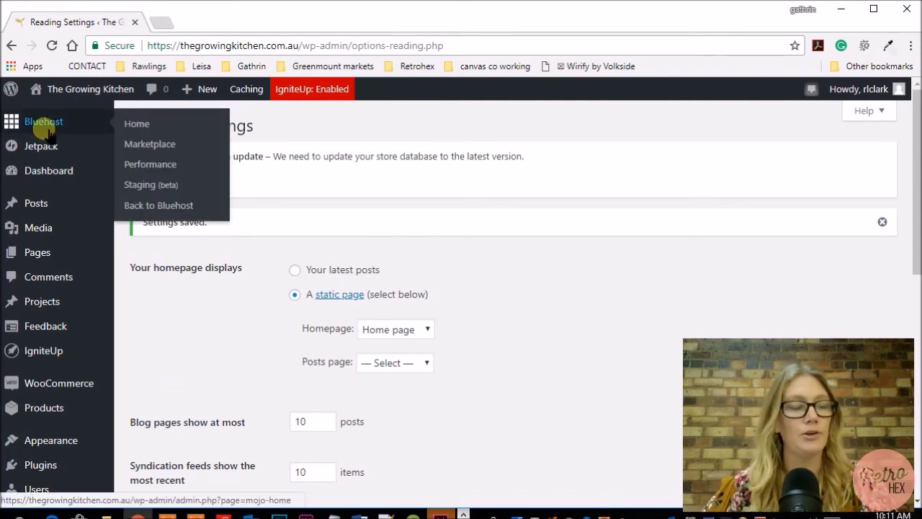
pyautogui.scroll(-2, 43, 127)
pyautogui.scroll(2, 43, 127)
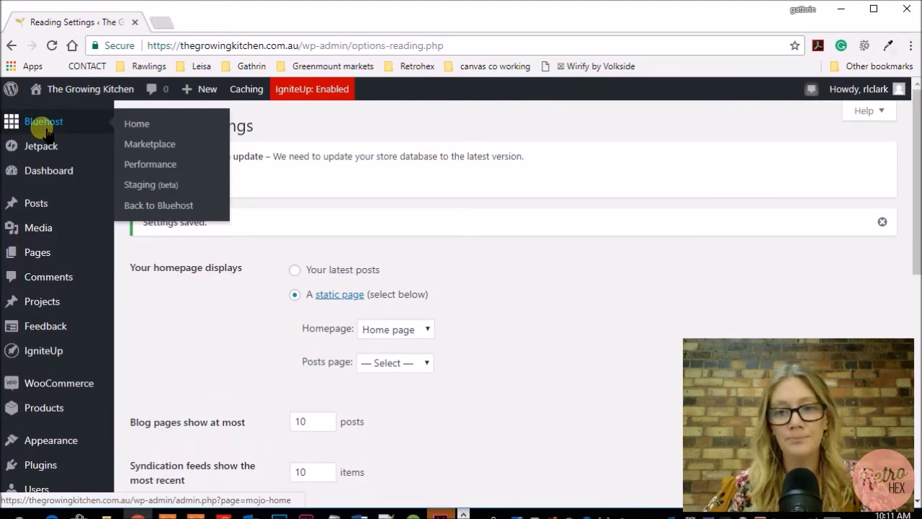
pyautogui.scroll(-1, 44, 134)
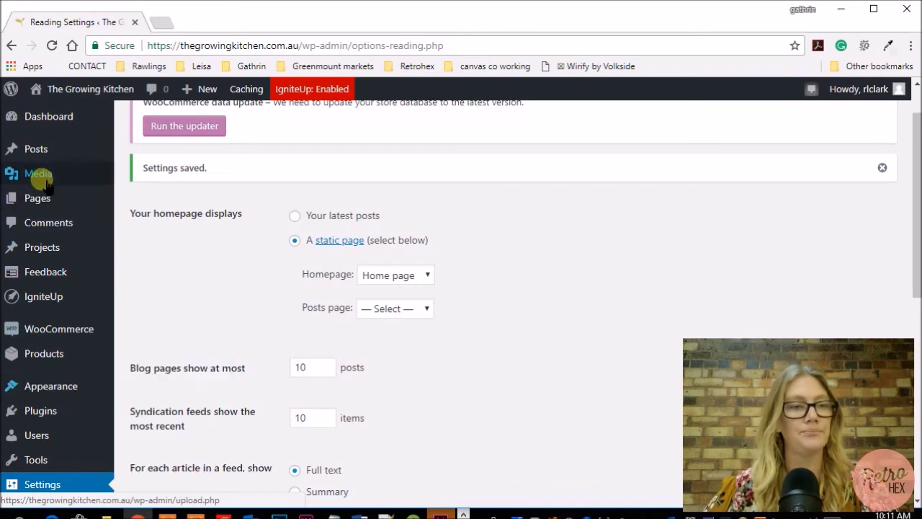
pyautogui.scroll(1, 29, 118)
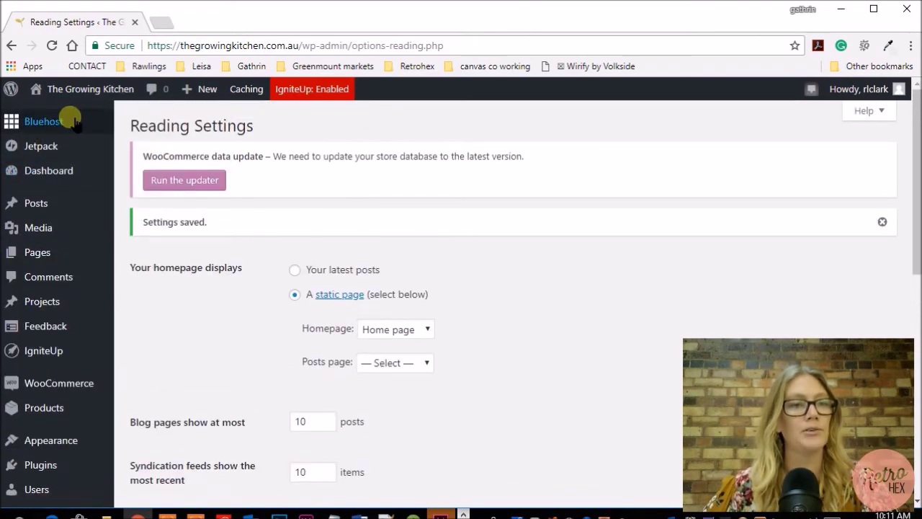
pyautogui.moveTo(64, 234)
pyautogui.scroll(-2, 65, 238)
pyautogui.scroll(-2, 43, 245)
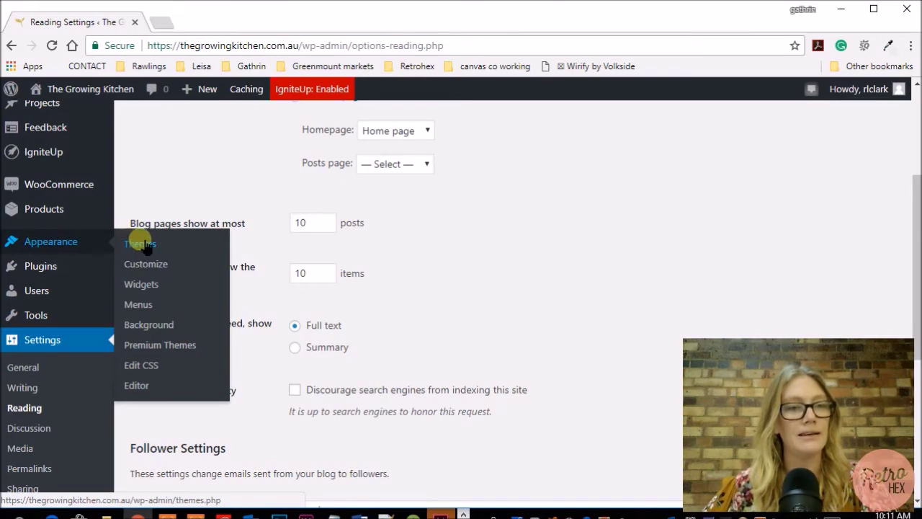
pyautogui.click(138, 304)
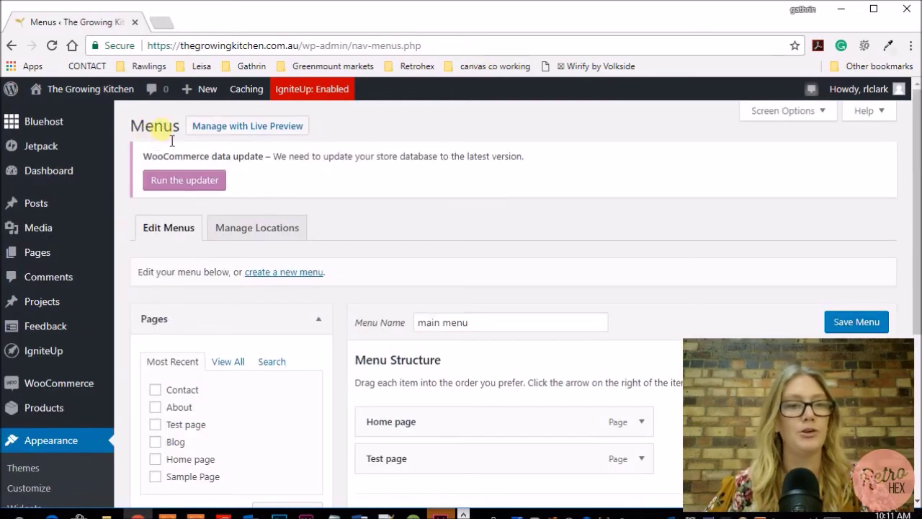
# Step: Examine the main menu's name, its structure, its display location settings and the page items that can be added
pyautogui.scroll(-1, 483, 226)
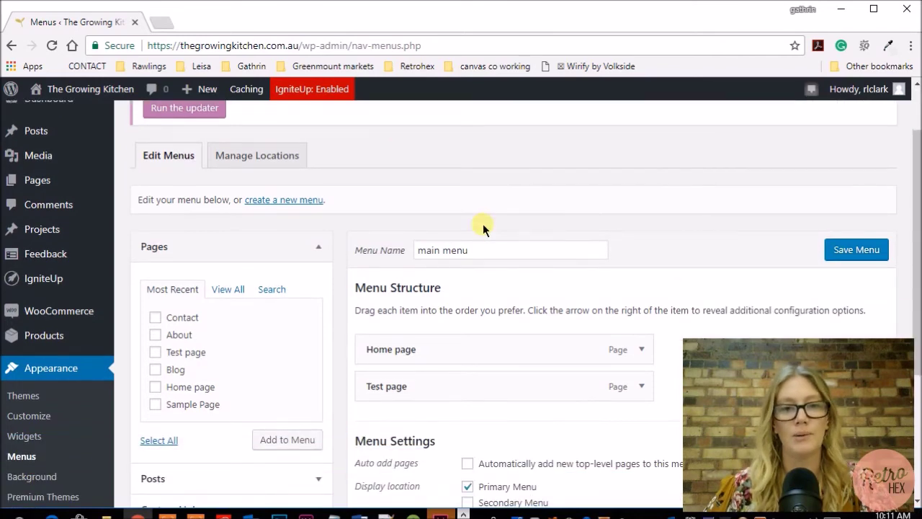
pyautogui.scroll(-2, 482, 226)
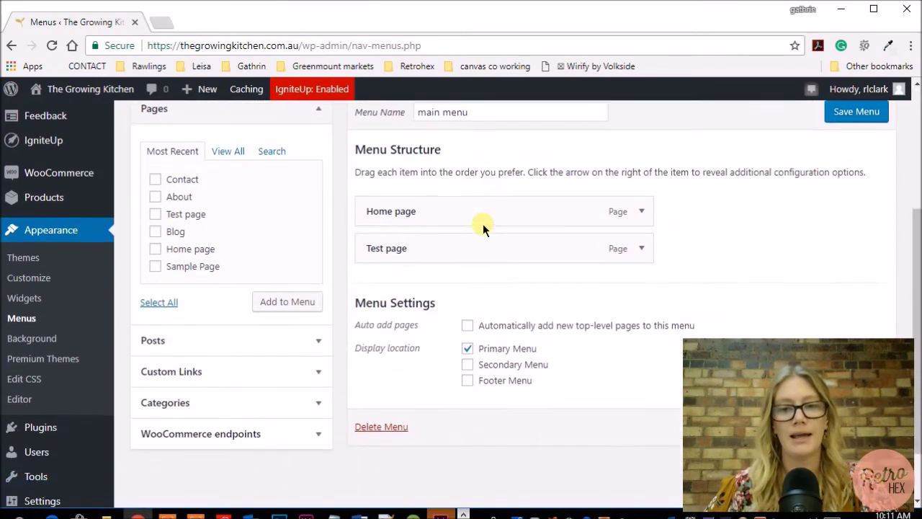
pyautogui.scroll(4, 483, 223)
pyautogui.scroll(-2, 482, 224)
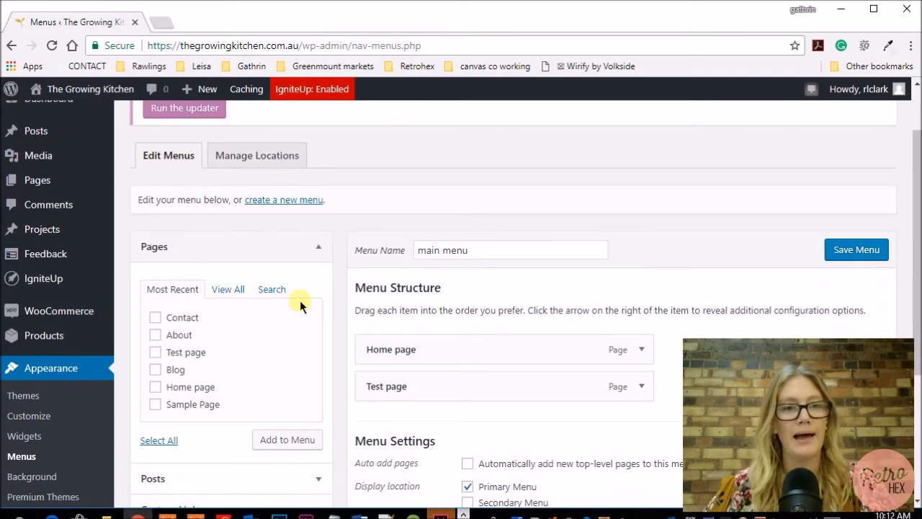
pyautogui.scroll(-1, 486, 268)
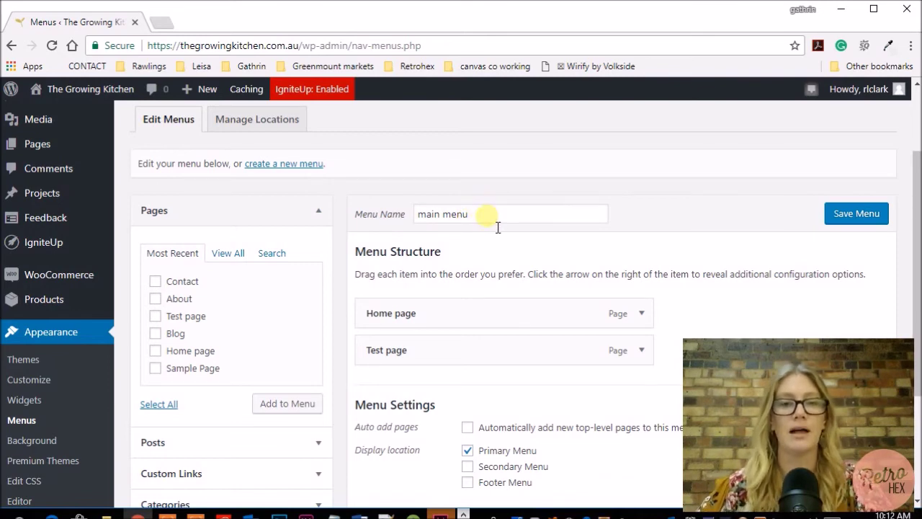
pyautogui.scroll(-1, 652, 215)
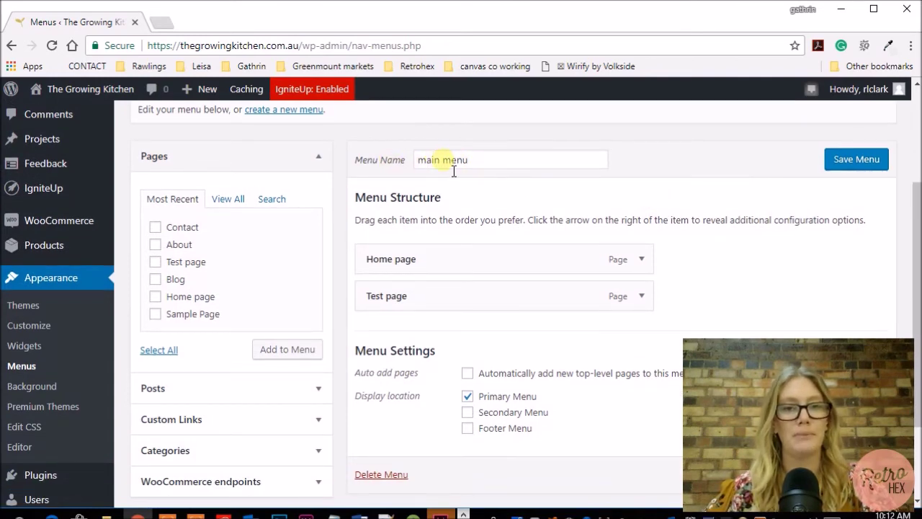
pyautogui.scroll(1, 481, 167)
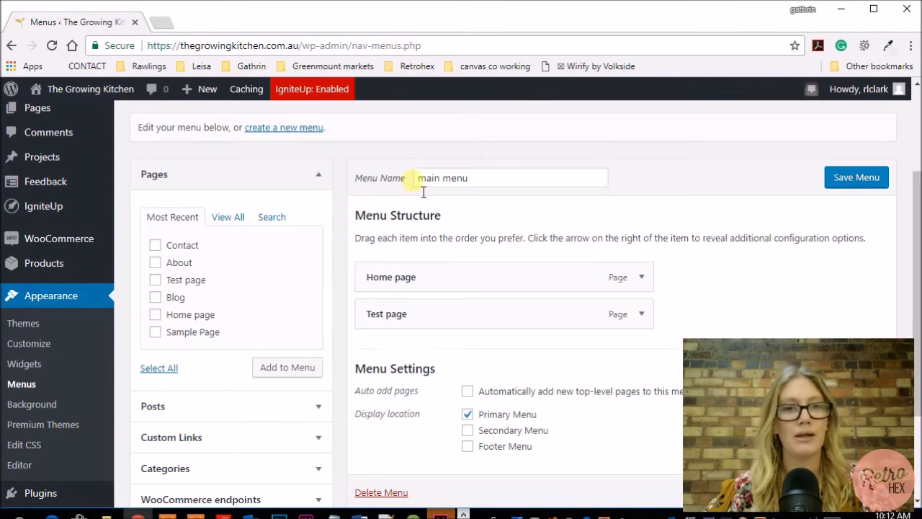
pyautogui.scroll(-1, 705, 188)
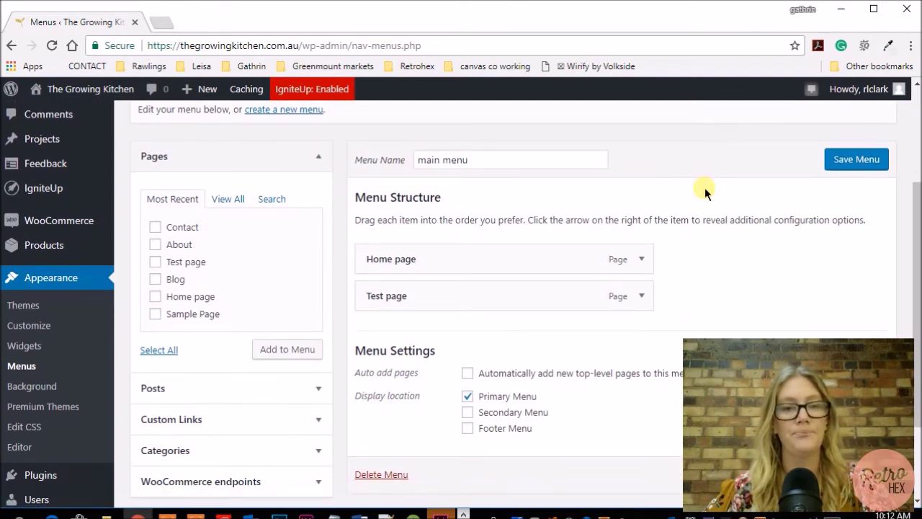
pyautogui.scroll(-3, 698, 199)
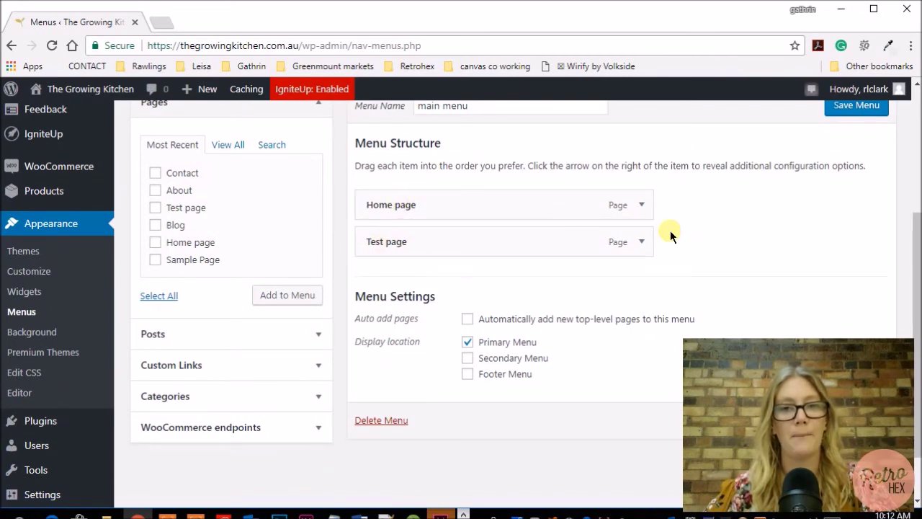
pyautogui.scroll(1, 670, 230)
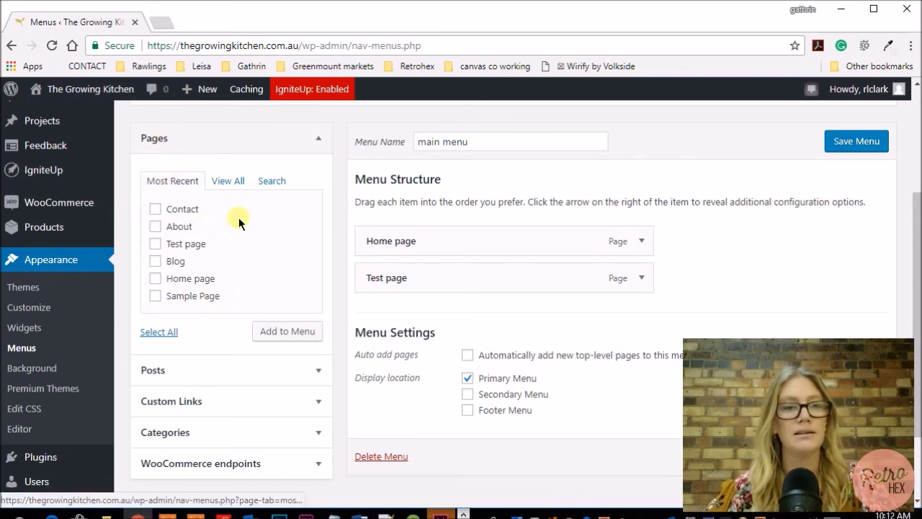
# Step: Show all of the site's pages that are available for adding to the main menu
pyautogui.click(231, 186)
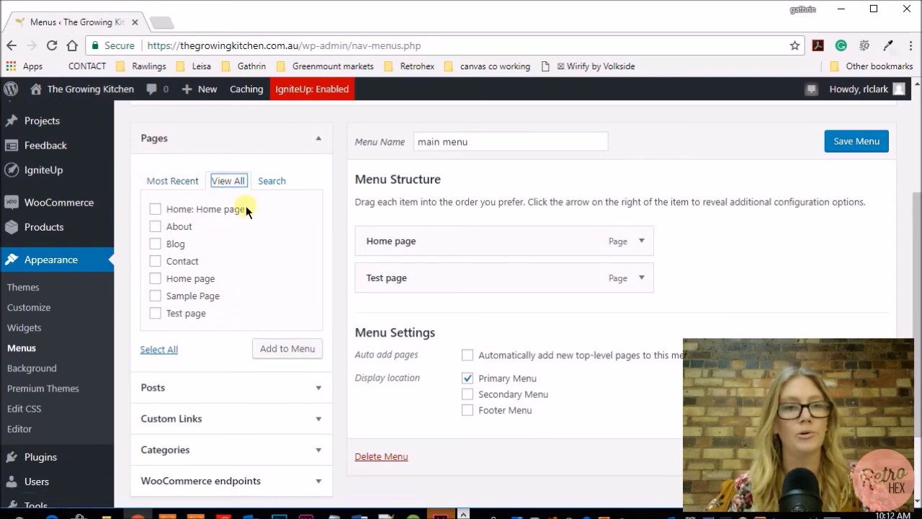
pyautogui.scroll(-1, 261, 229)
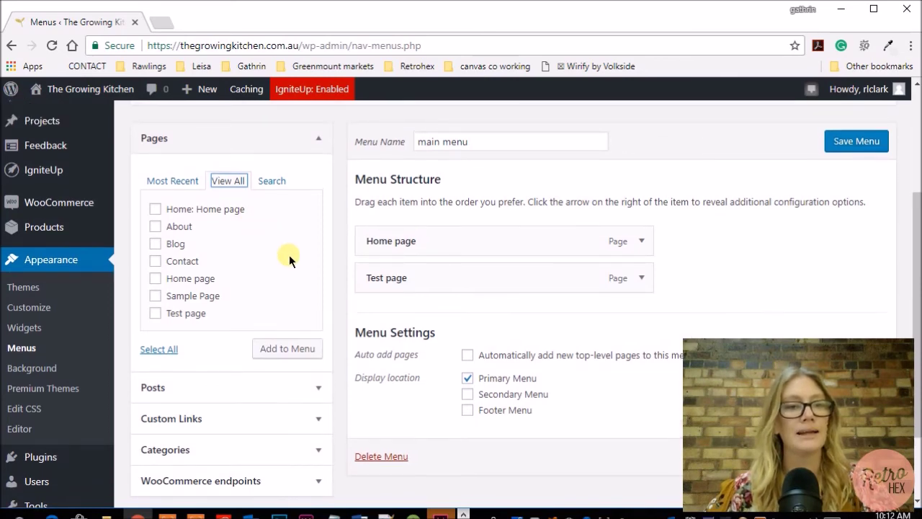
# Step: Add the About and Contact pages to the main menu
pyautogui.click(155, 227)
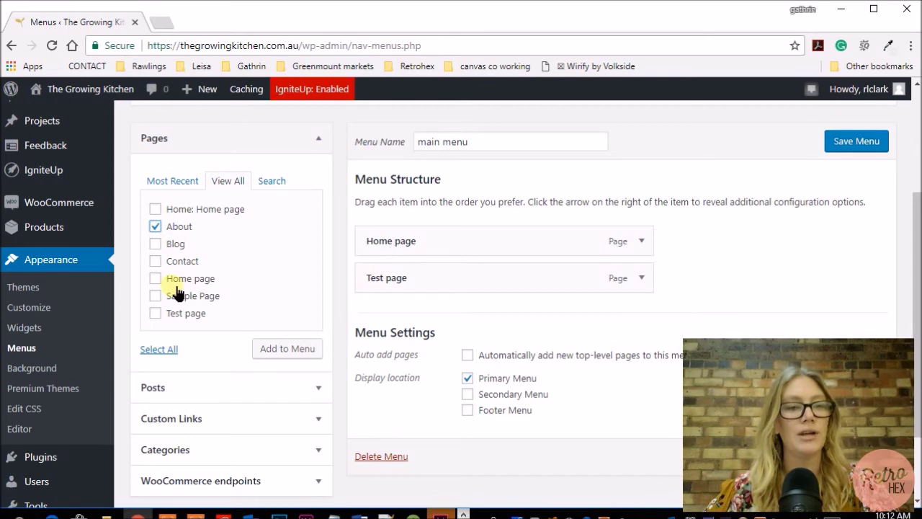
pyautogui.click(155, 262)
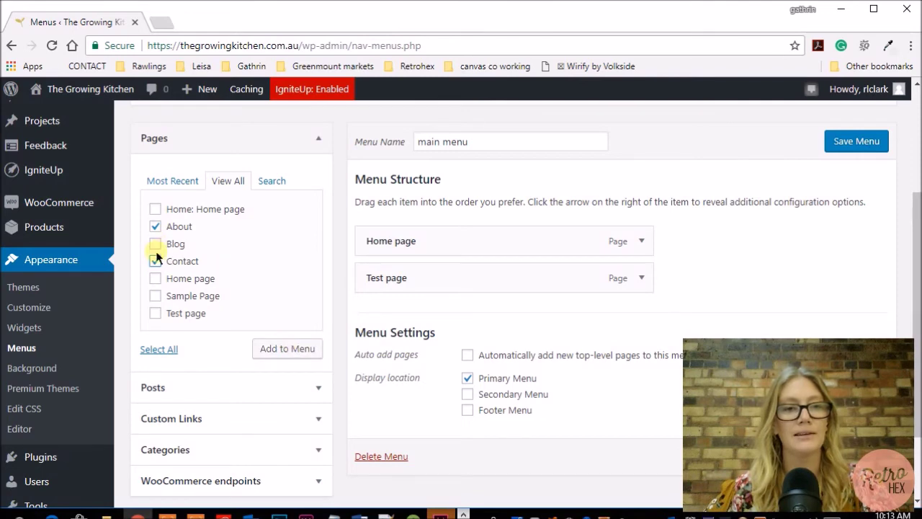
pyautogui.click(288, 349)
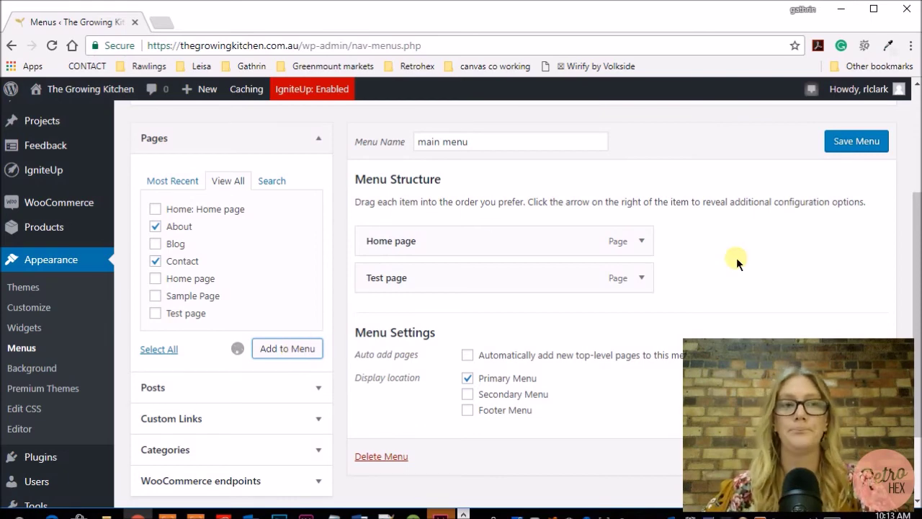
# Step: Remove the Test page item from the main menu structure
pyautogui.scroll(-1, 736, 262)
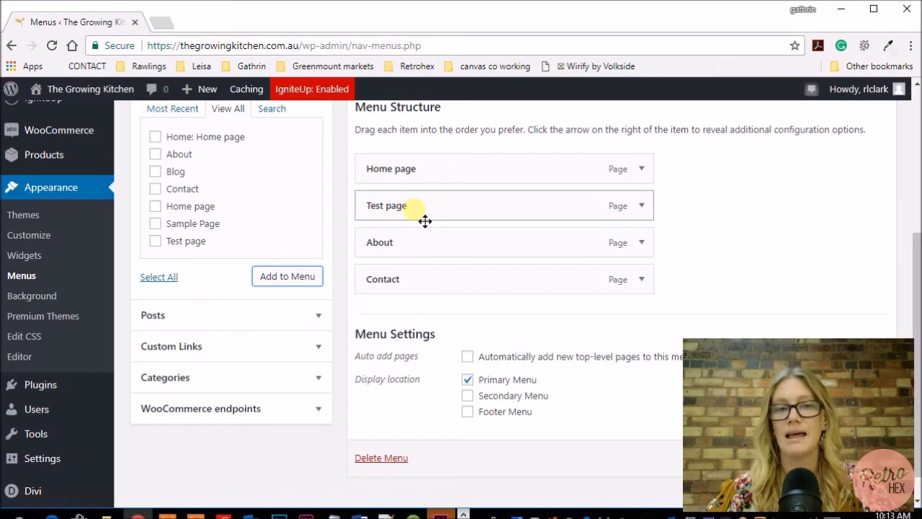
pyautogui.click(642, 207)
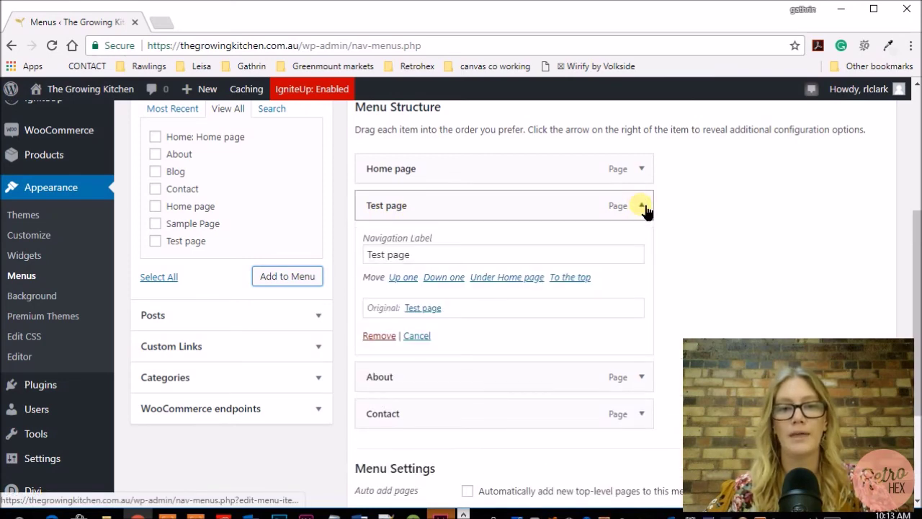
pyautogui.click(642, 206)
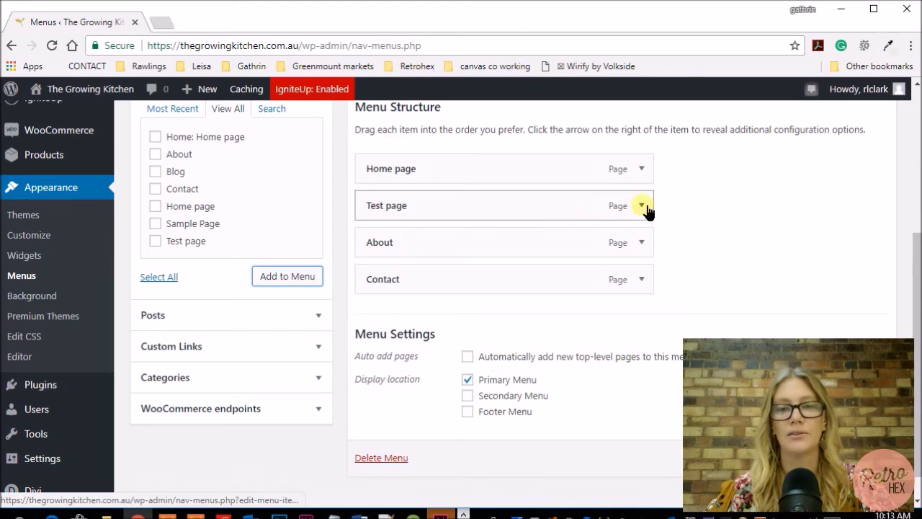
pyautogui.click(642, 206)
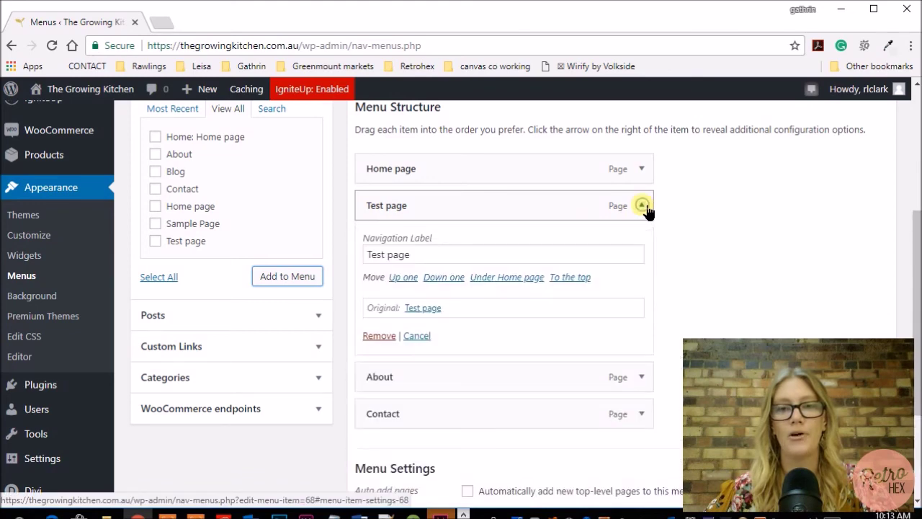
pyautogui.click(379, 335)
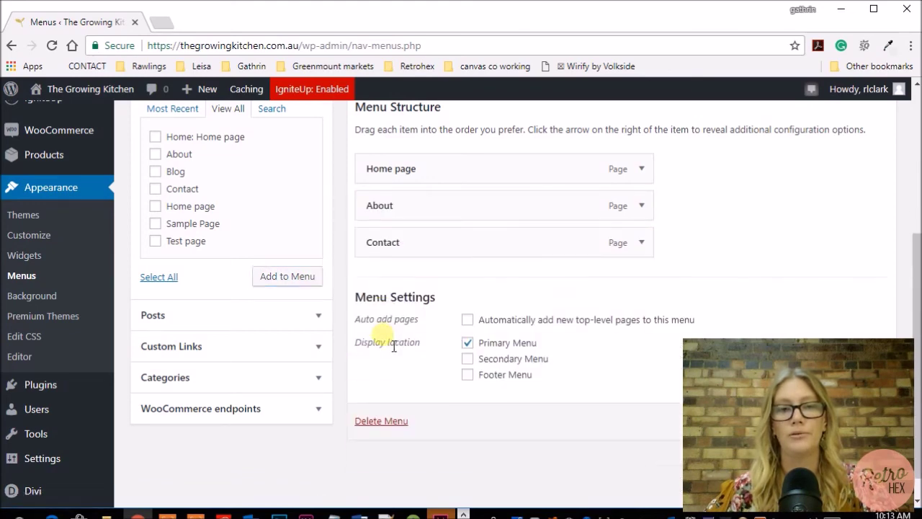
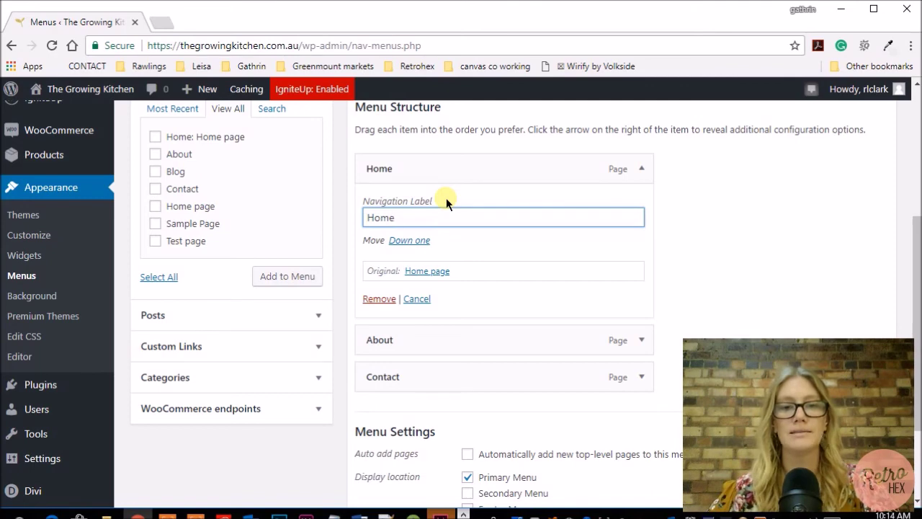
# Step: Set the Home page item's navigation label to "Home" and view the About item's settings
pyautogui.click(642, 170)
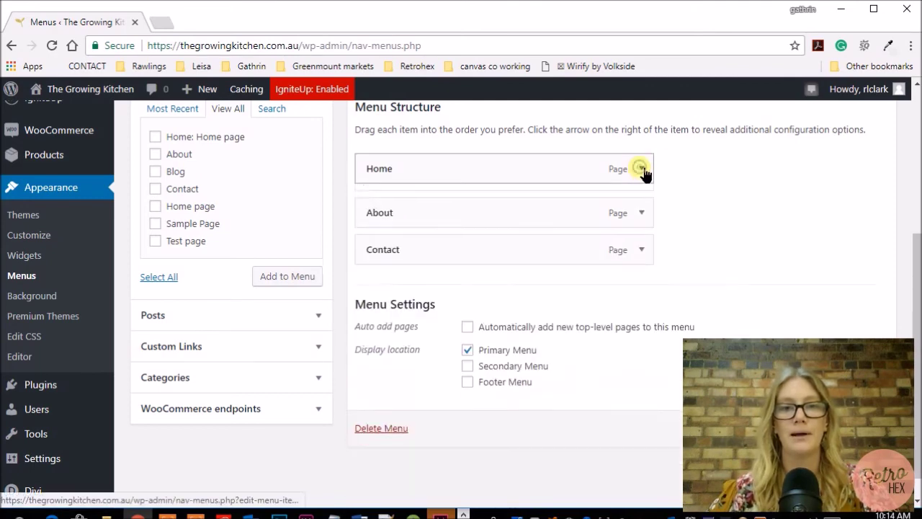
pyautogui.click(642, 206)
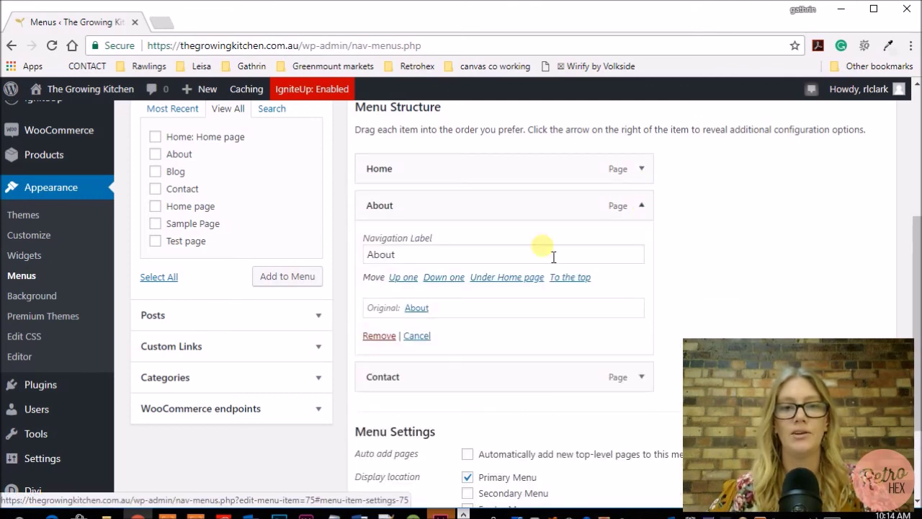
pyautogui.click(642, 206)
# Step: Try placing Contact above About in the menu order, and return About to the place directly below Home
pyautogui.moveTo(440, 253); pyautogui.dragTo(428, 218)
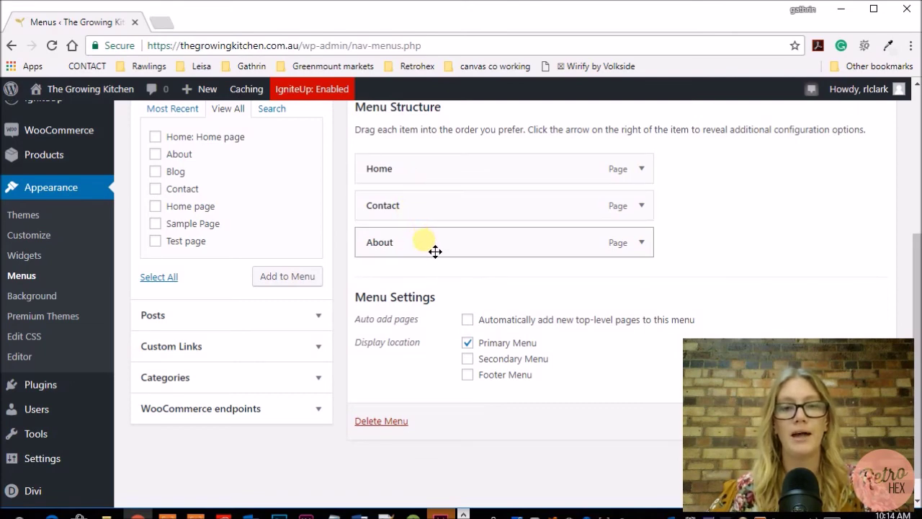
pyautogui.moveTo(436, 250); pyautogui.dragTo(434, 215)
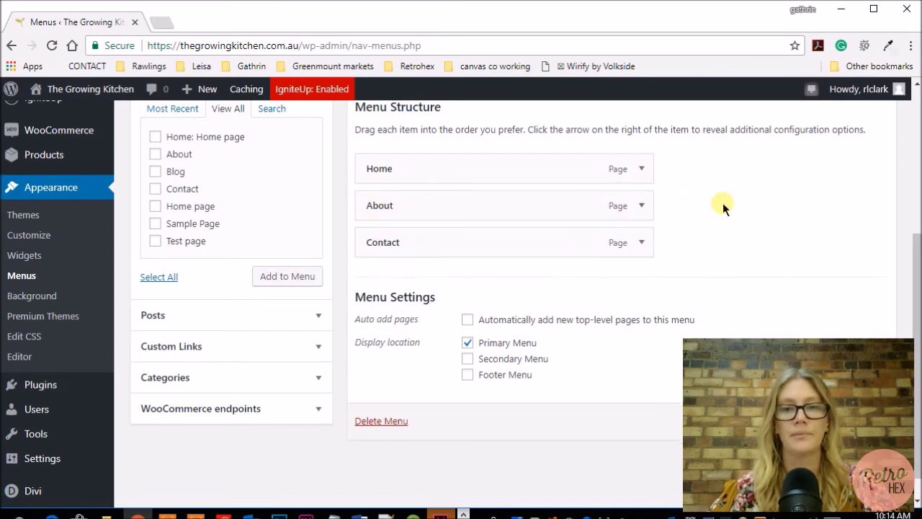
# Step: Review the main menu's name, item order and display location, and save the menu
pyautogui.scroll(-1, 723, 202)
pyautogui.scroll(1, 724, 205)
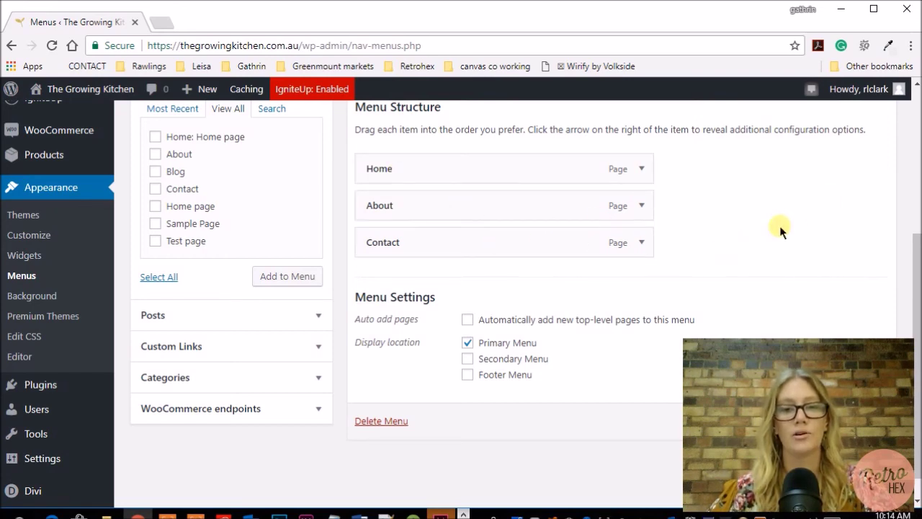
pyautogui.scroll(-1, 777, 226)
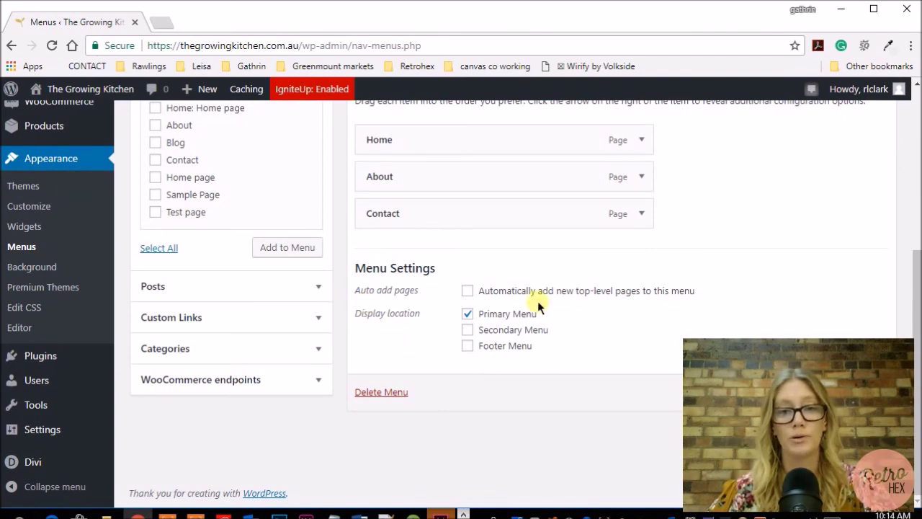
pyautogui.scroll(5, 498, 192)
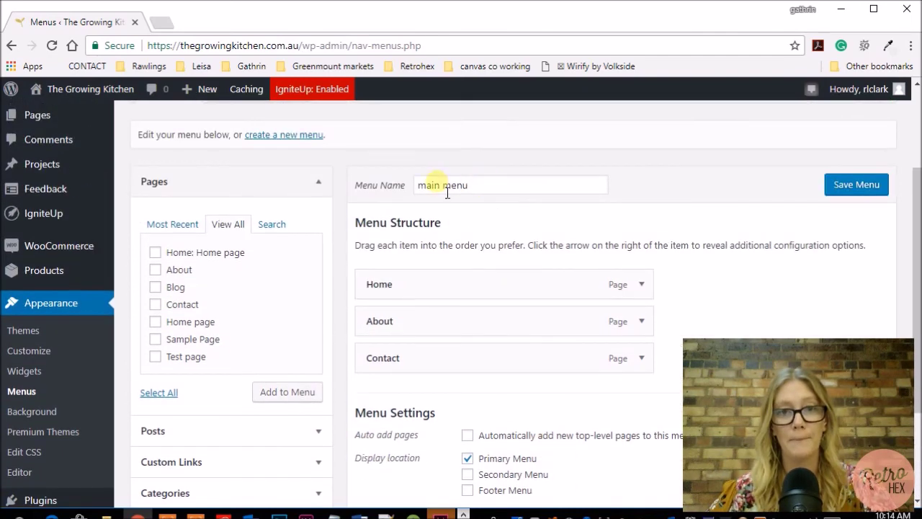
pyautogui.scroll(-5, 519, 248)
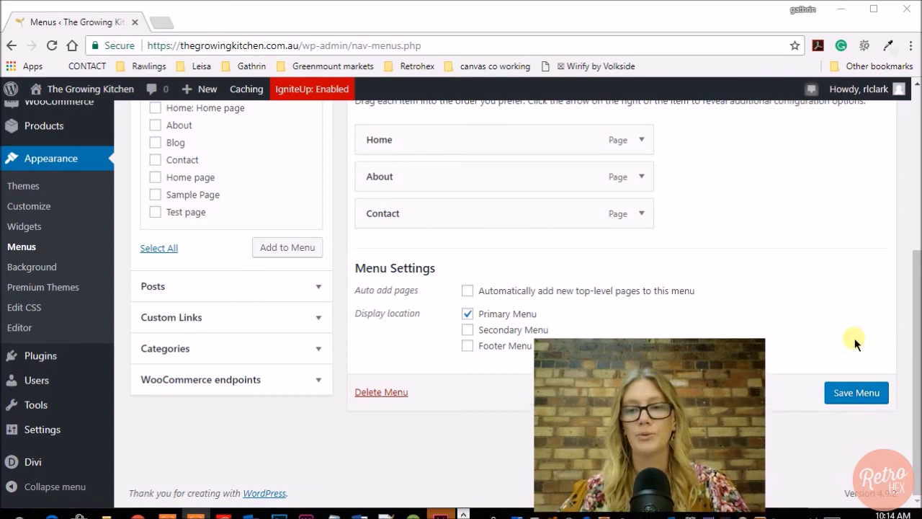
pyautogui.click(865, 393)
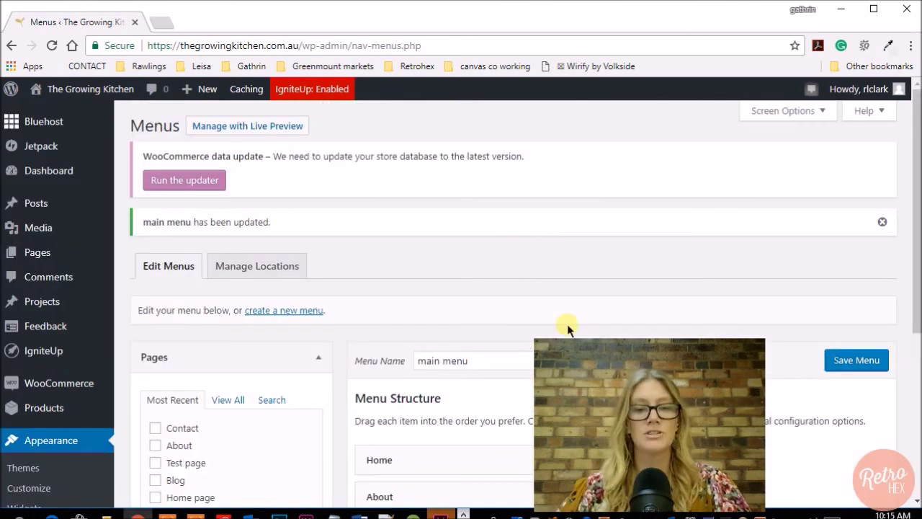
pyautogui.moveTo(604, 415); pyautogui.dragTo(689, 235)
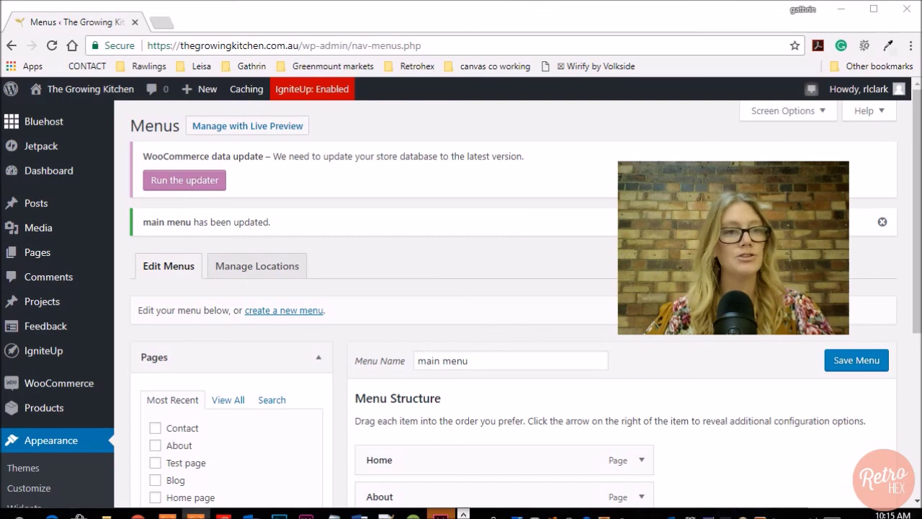
# Step: Visit the live site and check the navigation links by opening its menu pages and returning to Home
pyautogui.click(42, 113)
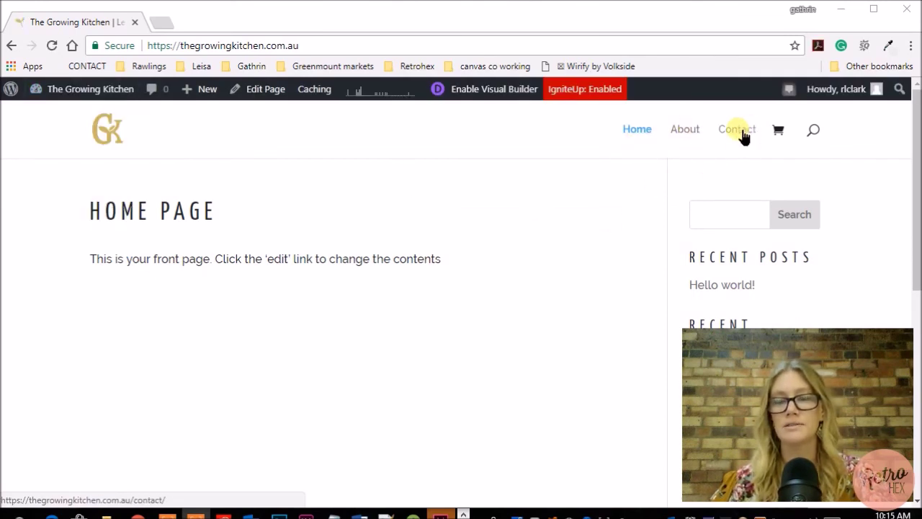
pyautogui.click(682, 133)
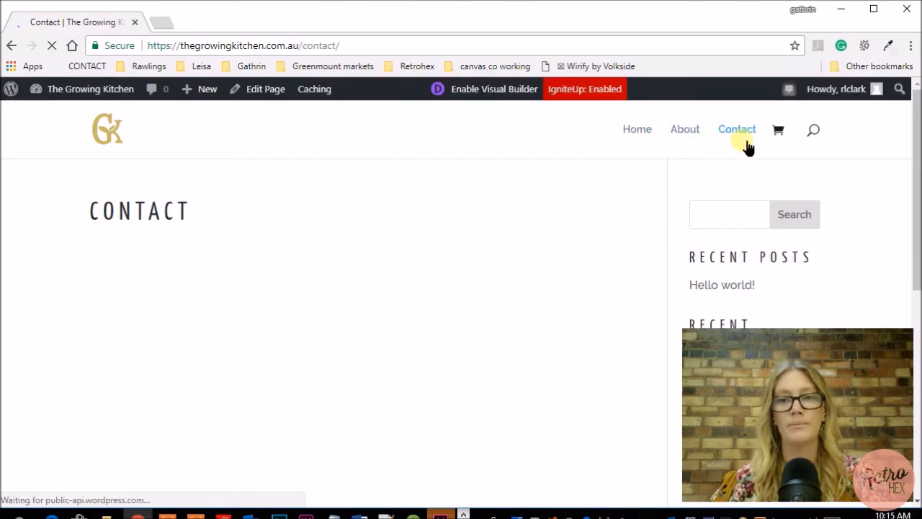
pyautogui.click(637, 130)
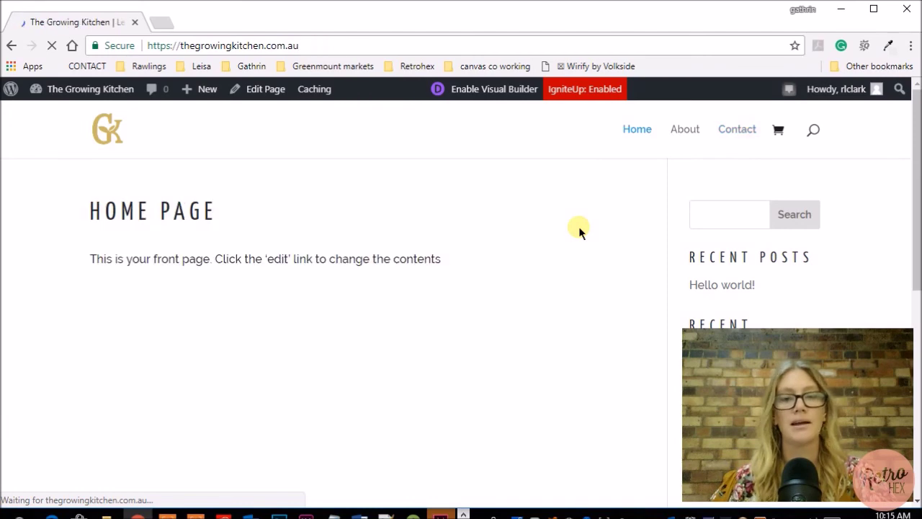